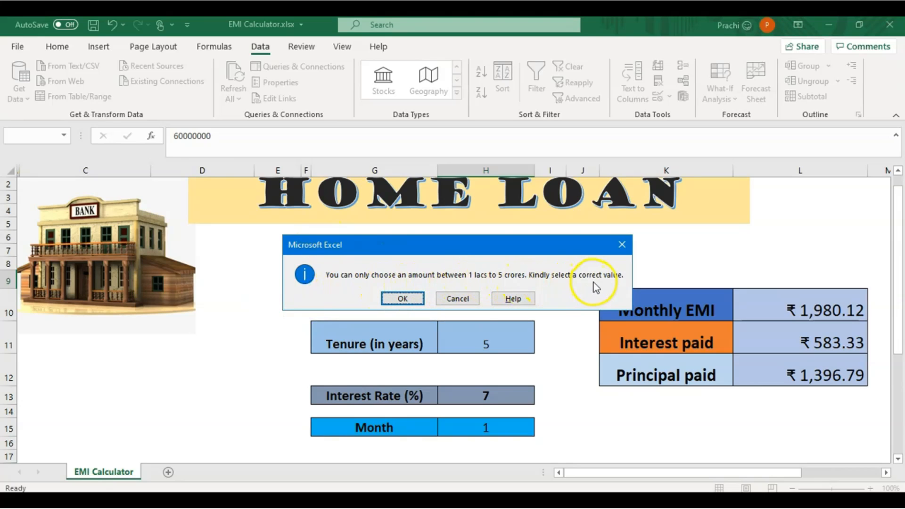
- Dismiss the amount alert and set the Home Loan amount in H9 to 5,00,00,000
{"action": "left_click", "coordinate": [624, 247]}
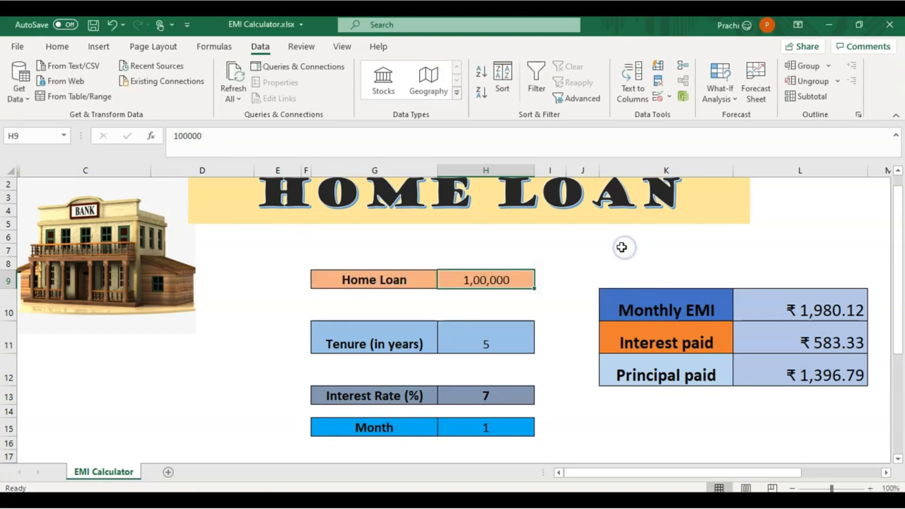
{"action": "double_click", "coordinate": [518, 281]}
{"action": "key", "text": "BackSpace"}
{"action": "key", "text": "BackSpace"}
{"action": "key", "text": "BackSpace"}
{"action": "key", "text": "BackSpace"}
{"action": "key", "text": "BackSpace"}
{"action": "key", "text": "BackSpace"}
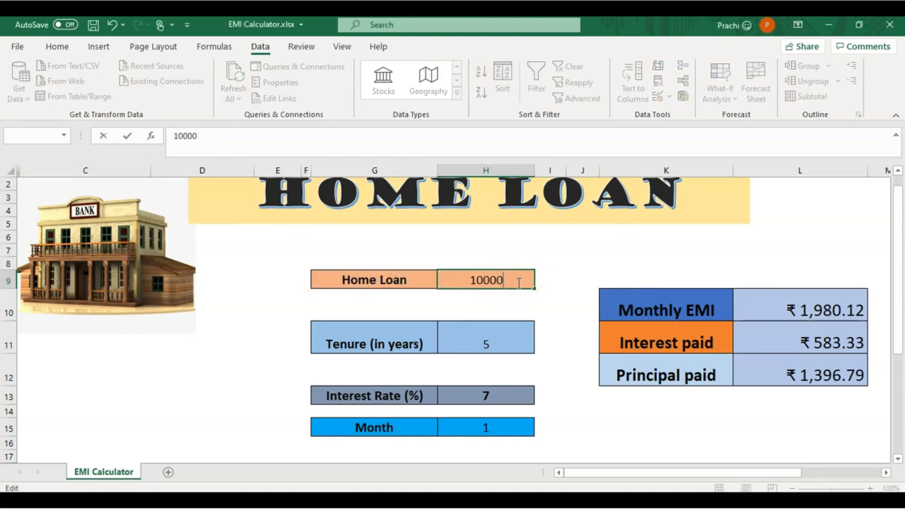
{"action": "type", "text": "5,00,00,00"}
{"action": "type", "text": "000"}
{"action": "key", "text": "Return"}
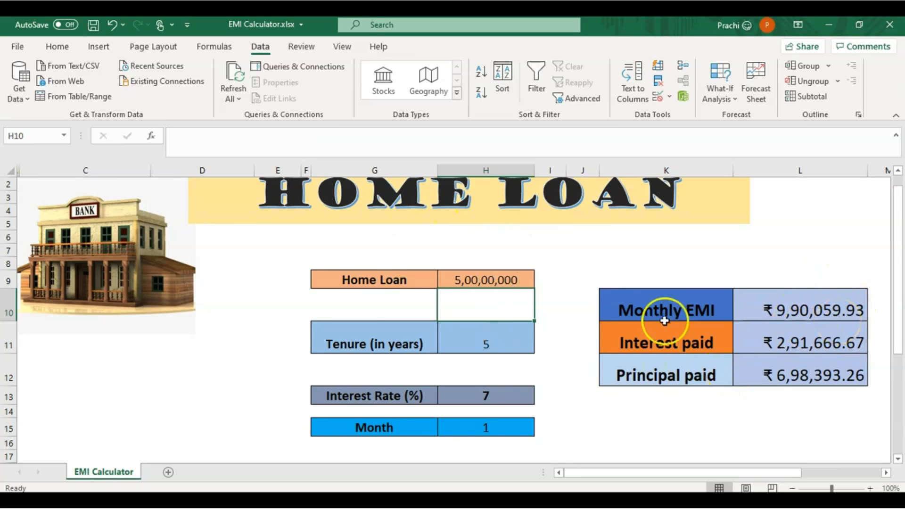
- Set the tenure in H11 to 10 years and the interest rate in H13 to 8
{"action": "left_click", "coordinate": [488, 341]}
{"action": "key", "text": "BackSpace"}
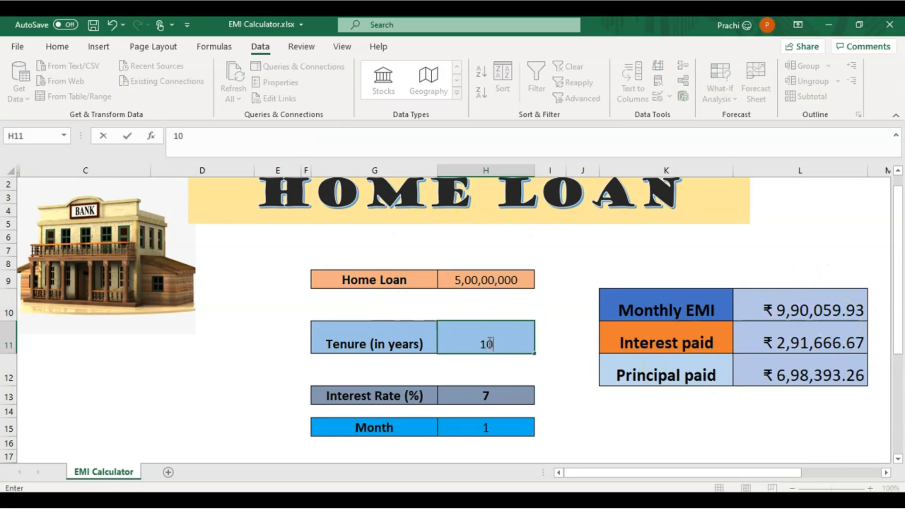
{"action": "key", "text": "Return"}
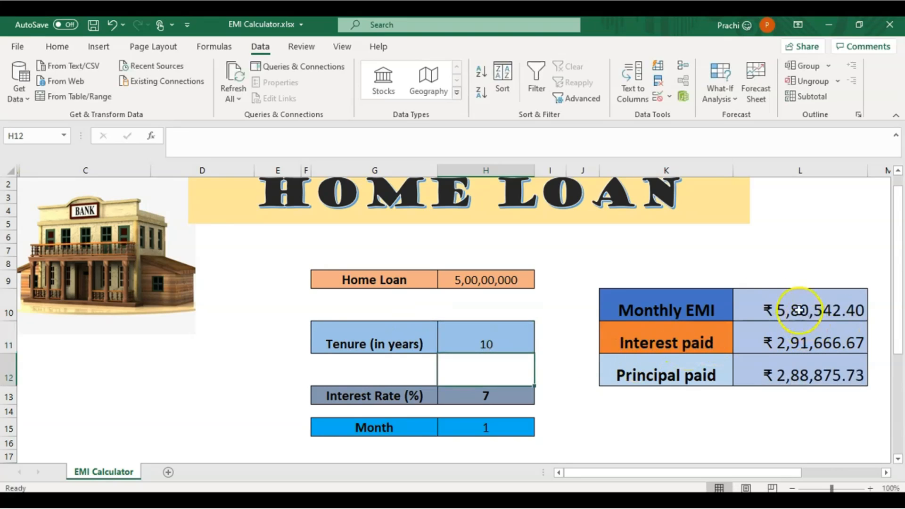
{"action": "left_click", "coordinate": [521, 389]}
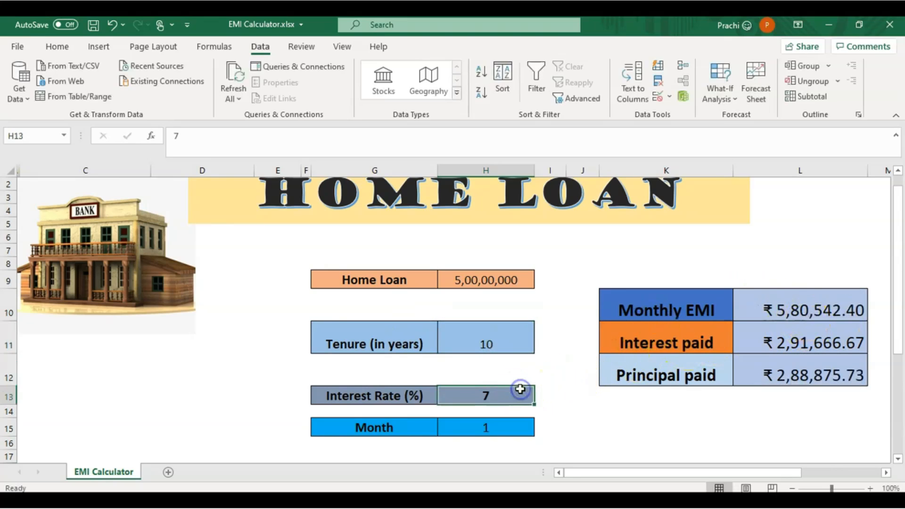
{"action": "key", "text": "BackSpace"}
{"action": "type", "text": "8"}
{"action": "key", "text": "Return"}
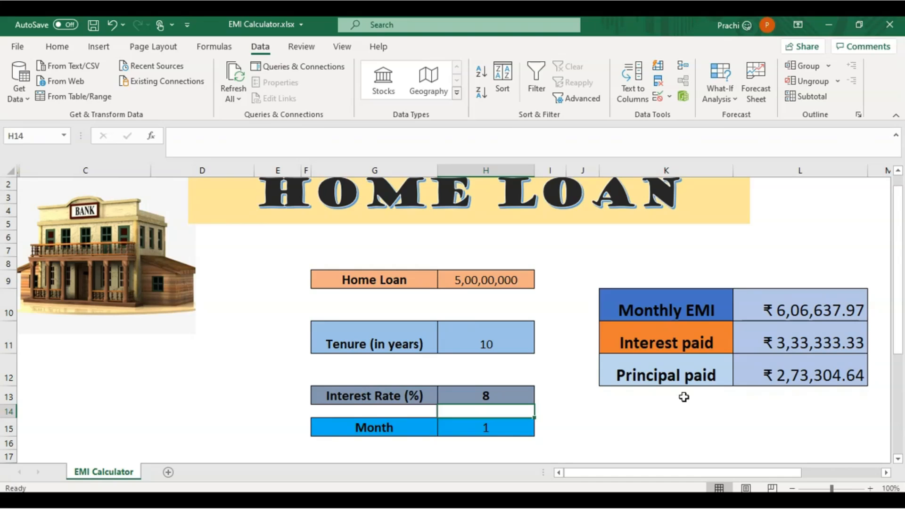
- Review the Home Loan, Tenure, Interest Rate and Month inputs, as well as the Monthly EMI label
{"action": "left_click", "coordinate": [371, 281]}
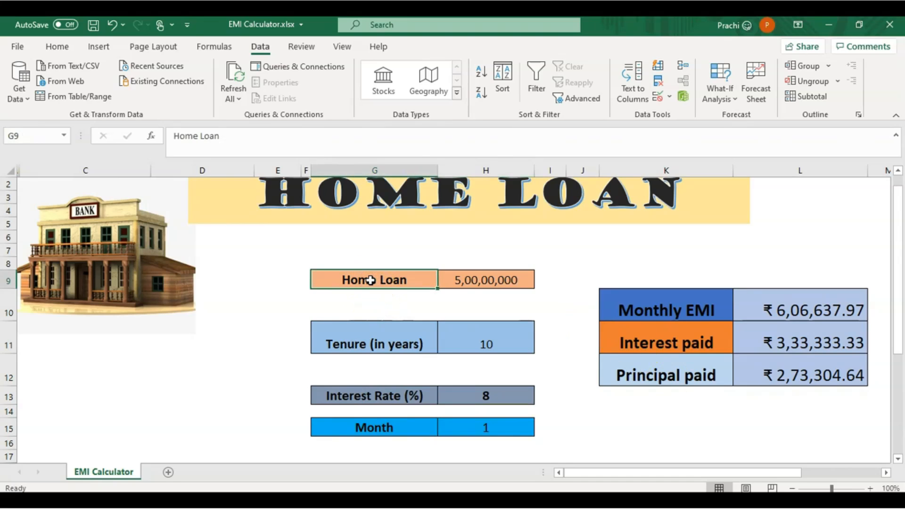
{"action": "left_click", "coordinate": [467, 282]}
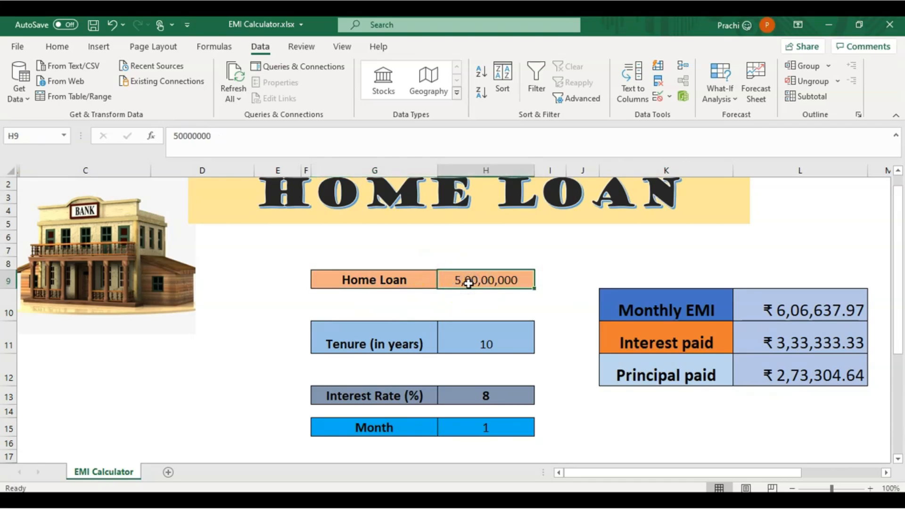
{"action": "left_click", "coordinate": [404, 329]}
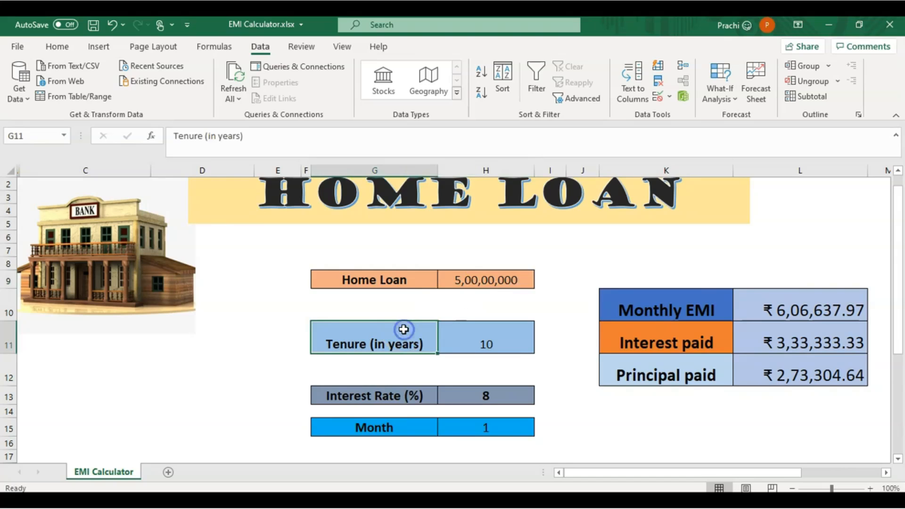
{"action": "left_click", "coordinate": [369, 395]}
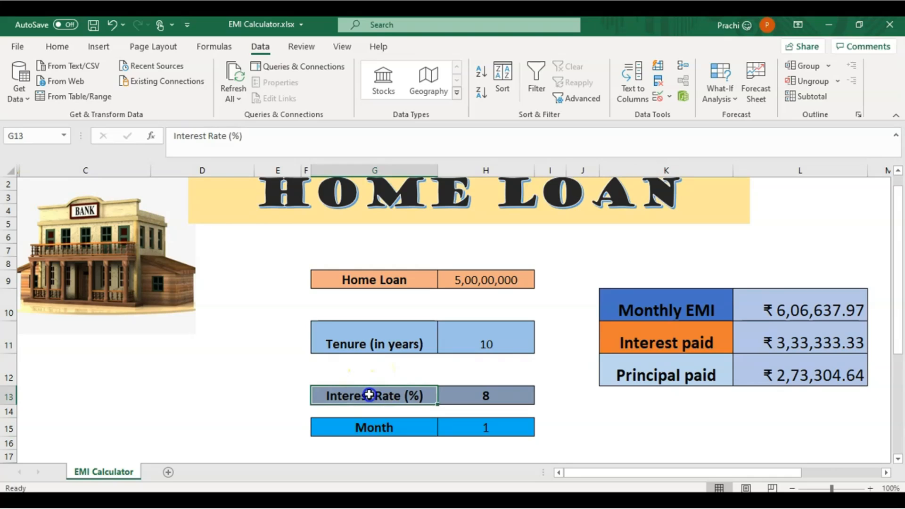
{"action": "left_click", "coordinate": [372, 429]}
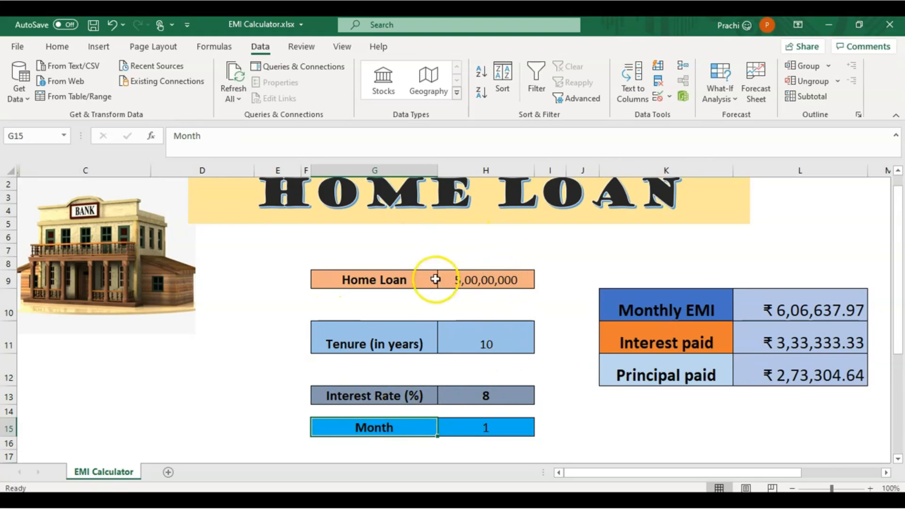
{"action": "left_click", "coordinate": [620, 311]}
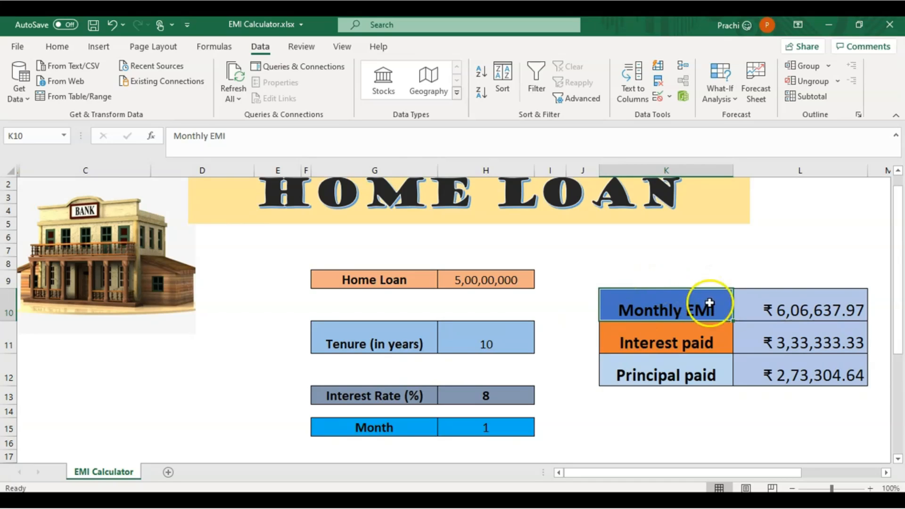
- Remove the minus sign from the Monthly EMI formula in L10 so it reads =PMT(H13/1200,H11*12,H9)
{"action": "left_click", "coordinate": [767, 309]}
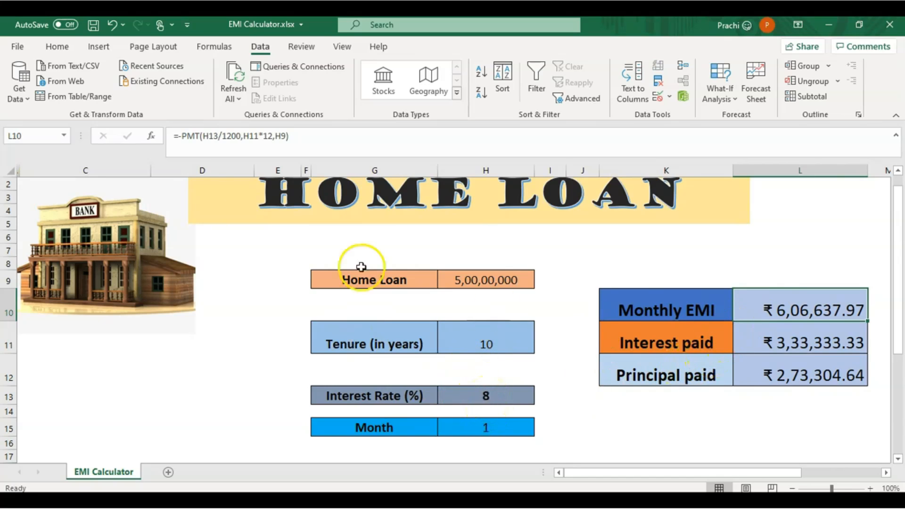
{"action": "left_click", "coordinate": [182, 137]}
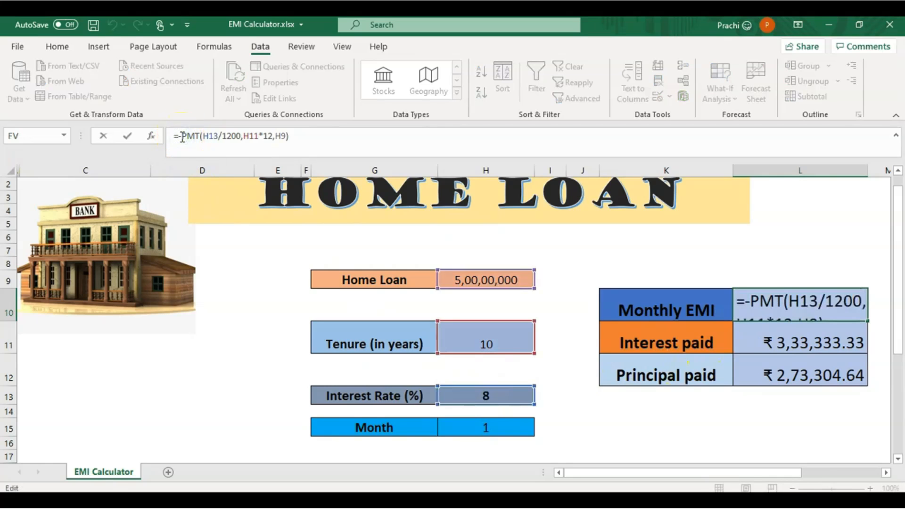
{"action": "left_click", "coordinate": [296, 135]}
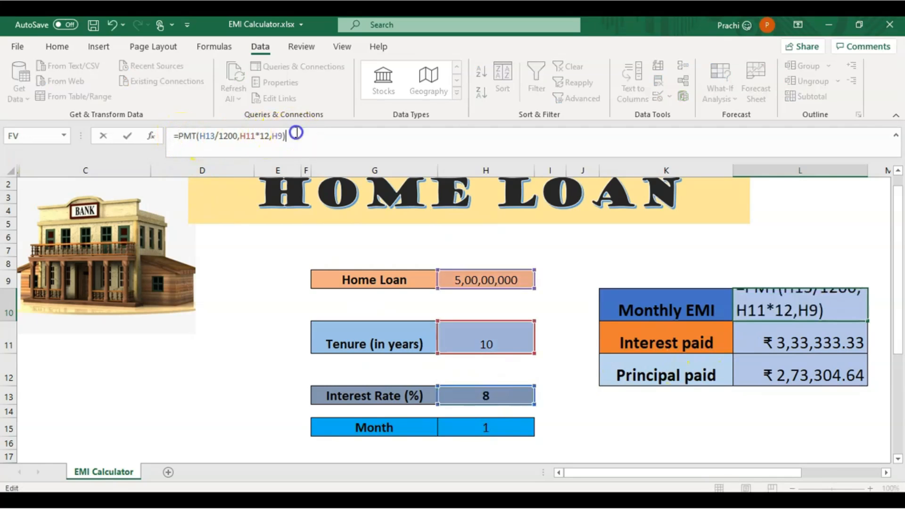
{"action": "key", "text": "Return"}
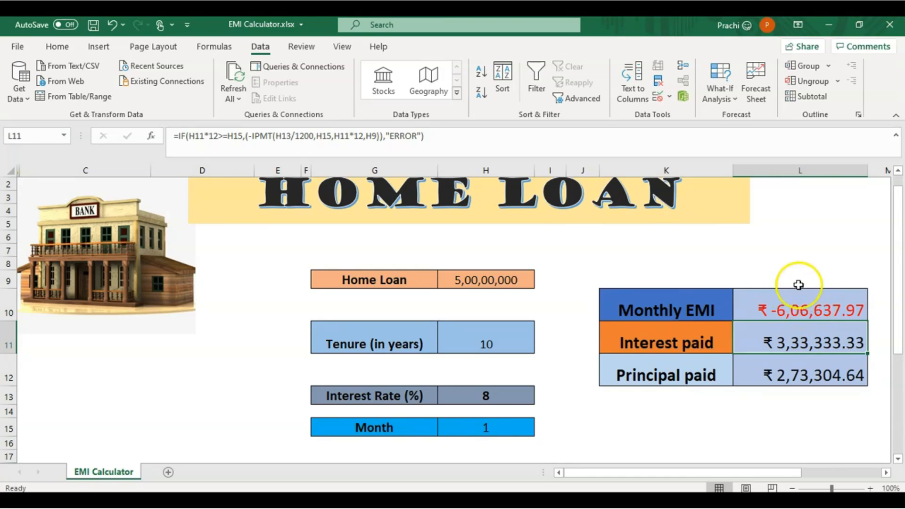
- Put the minus sign back in the Monthly EMI formula so L10 reads =-PMT(H13/1200,H11*12,H9)
{"action": "left_click", "coordinate": [744, 298]}
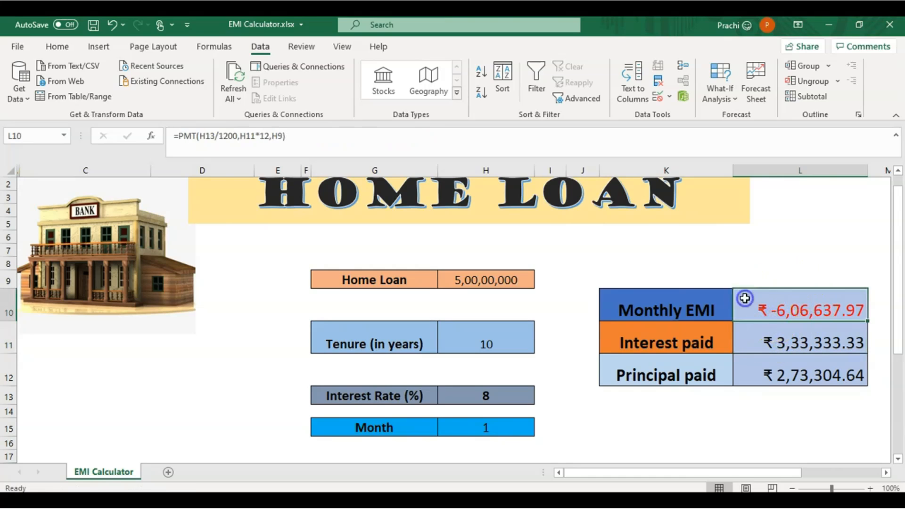
{"action": "left_click", "coordinate": [181, 136]}
{"action": "type", "text": "-"}
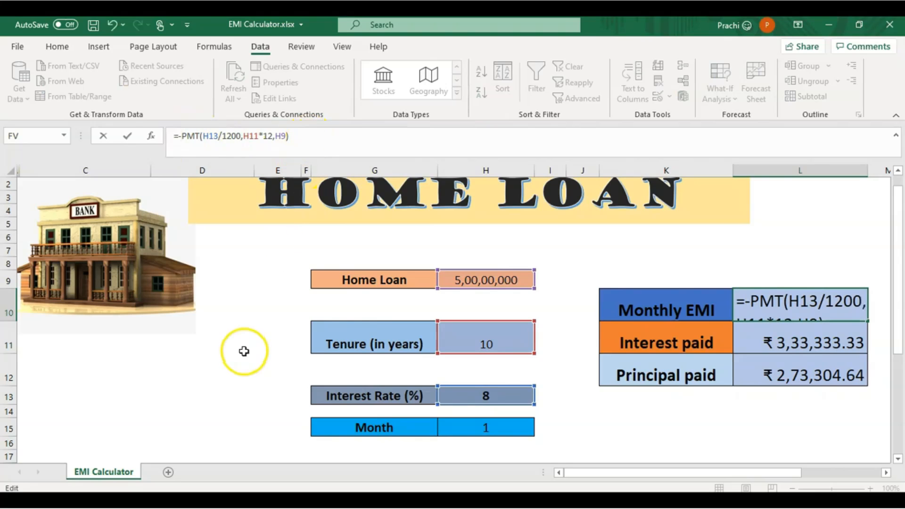
{"action": "left_click", "coordinate": [716, 261]}
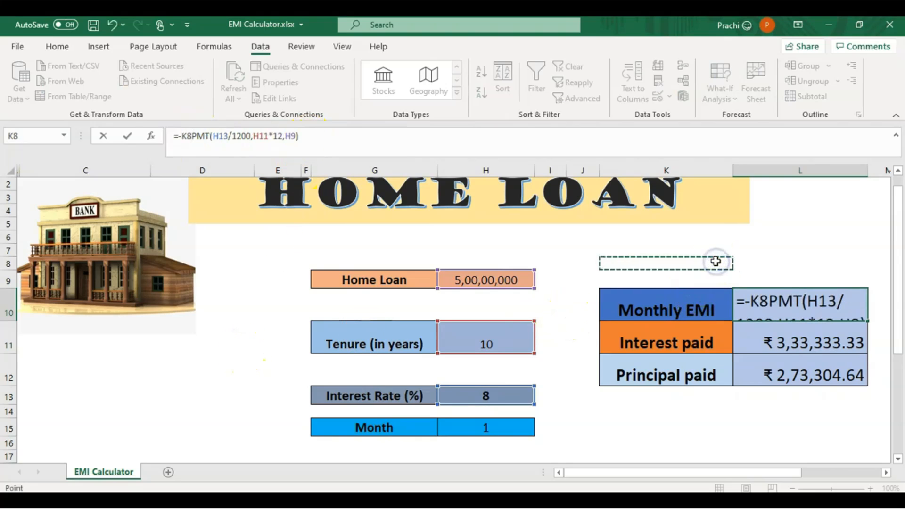
{"action": "key", "text": "BackSpace"}
{"action": "key", "text": "BackSpace"}
{"action": "key", "text": "Return"}
- Enter the formula =PMT(H13/1200,H11*12,H9) in cell L8, above the Monthly EMI result
{"action": "left_click", "coordinate": [760, 266]}
{"action": "type", "text": "=p"}
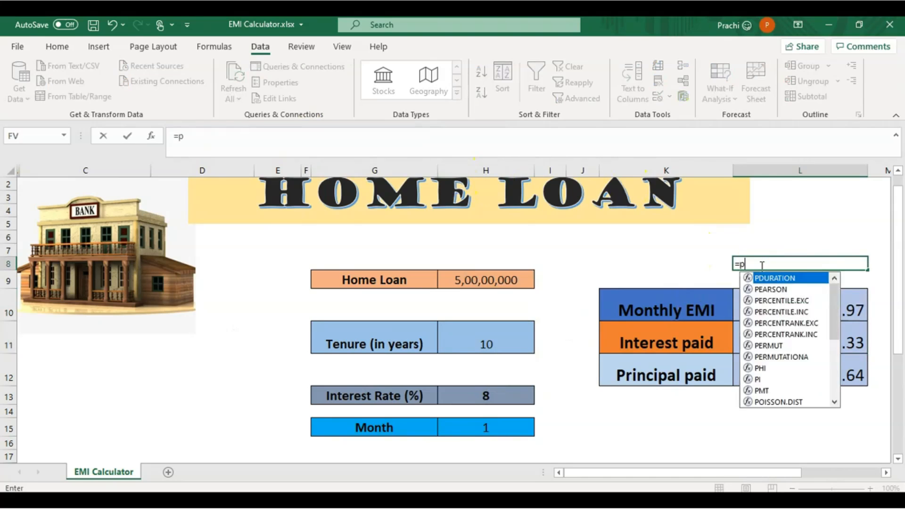
{"action": "type", "text": "mt("}
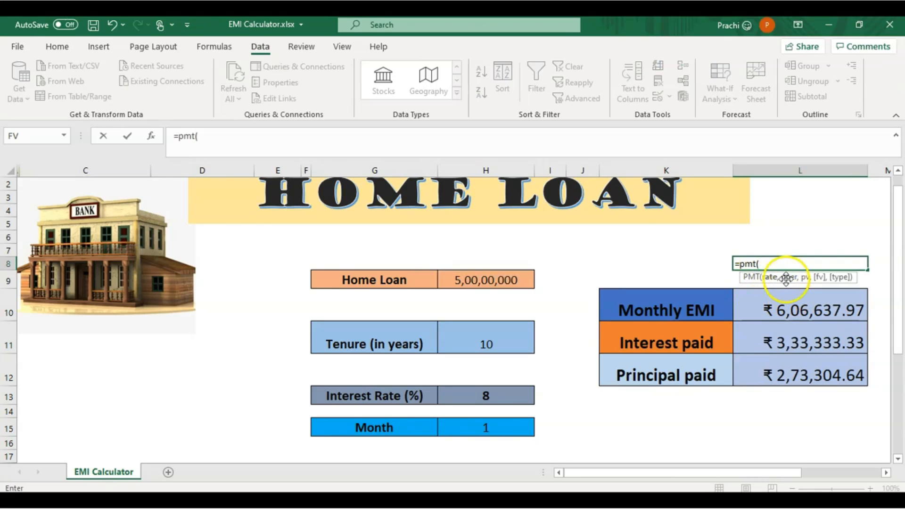
{"action": "left_click", "coordinate": [477, 396]}
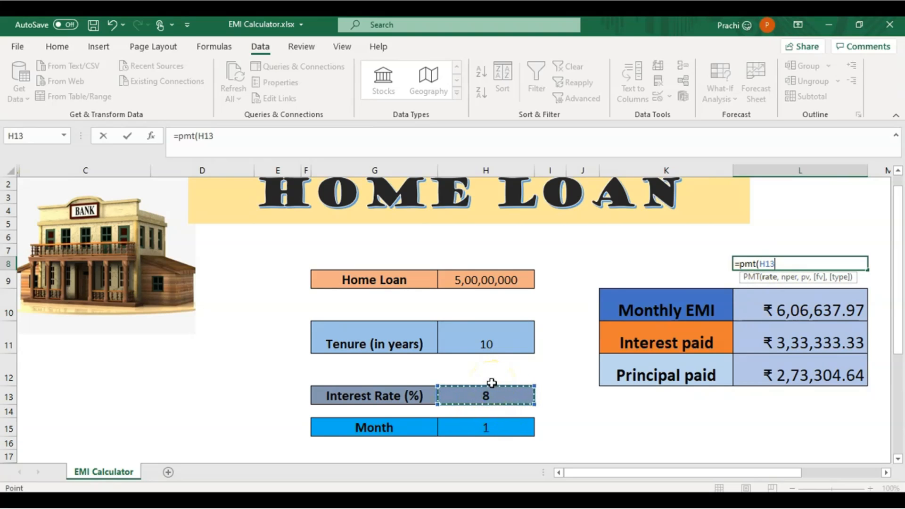
{"action": "type", "text": "/1200"}
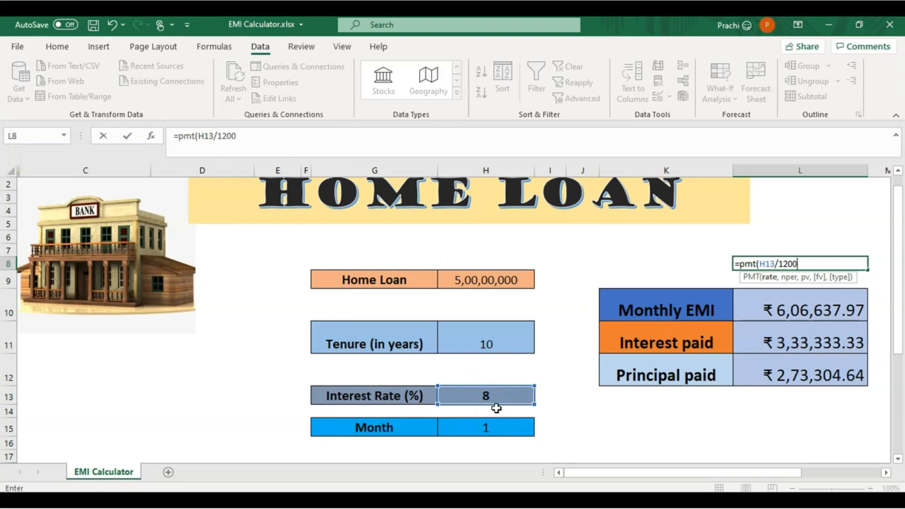
{"action": "type", "text": ","}
{"action": "left_click", "coordinate": [485, 338]}
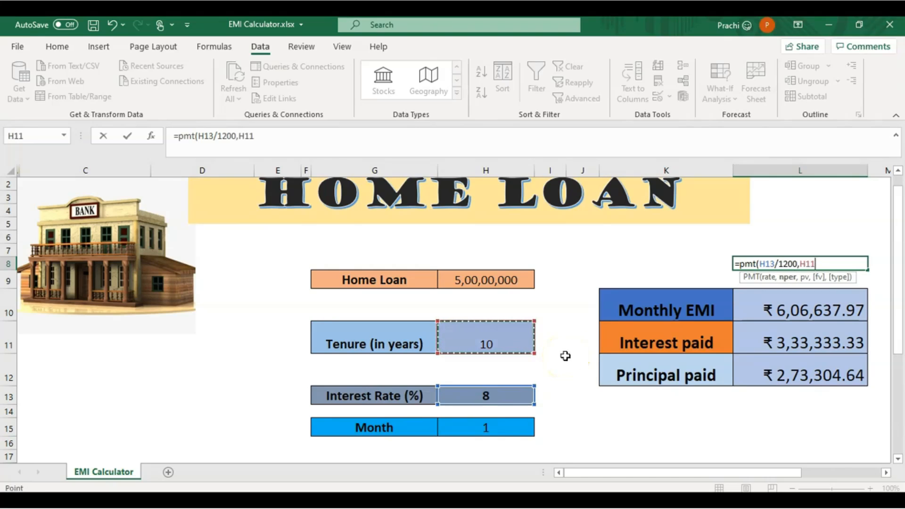
{"action": "type", "text": "*12,"}
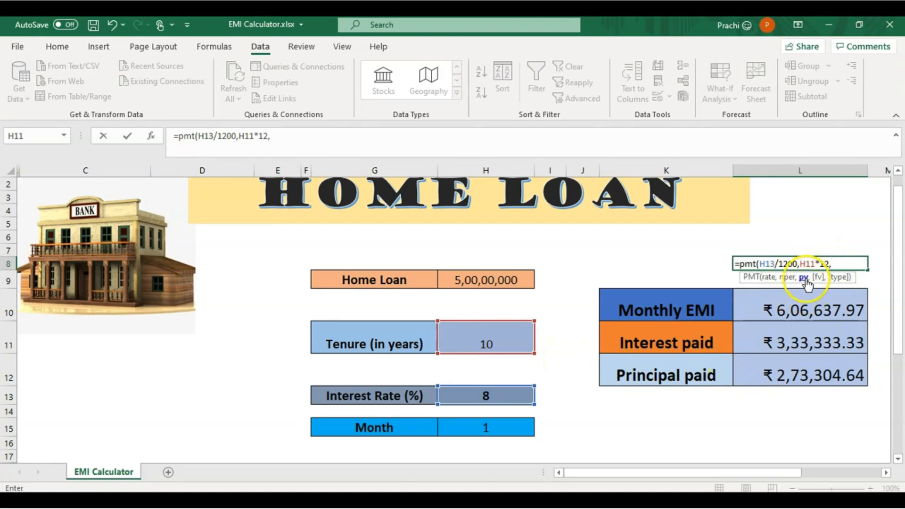
{"action": "left_click", "coordinate": [506, 285]}
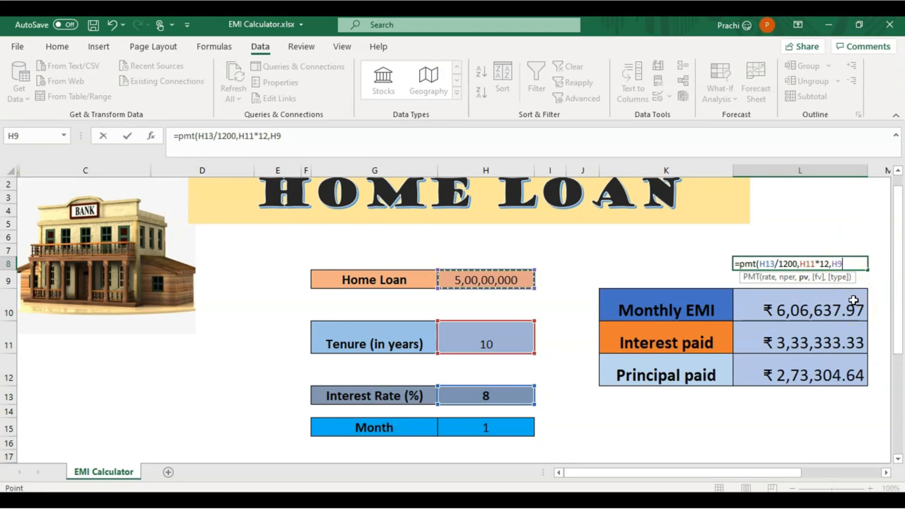
{"action": "type", "text": ")"}
{"action": "key", "text": "Return"}
{"action": "key", "text": "Up"}
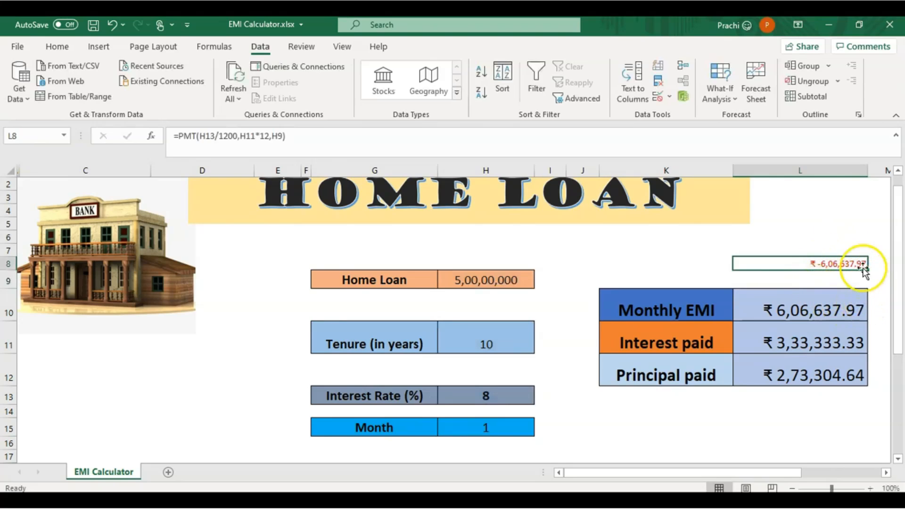
- Compare the PMT formula in L8 with the Monthly EMI formula in L10
{"action": "left_click", "coordinate": [776, 298]}
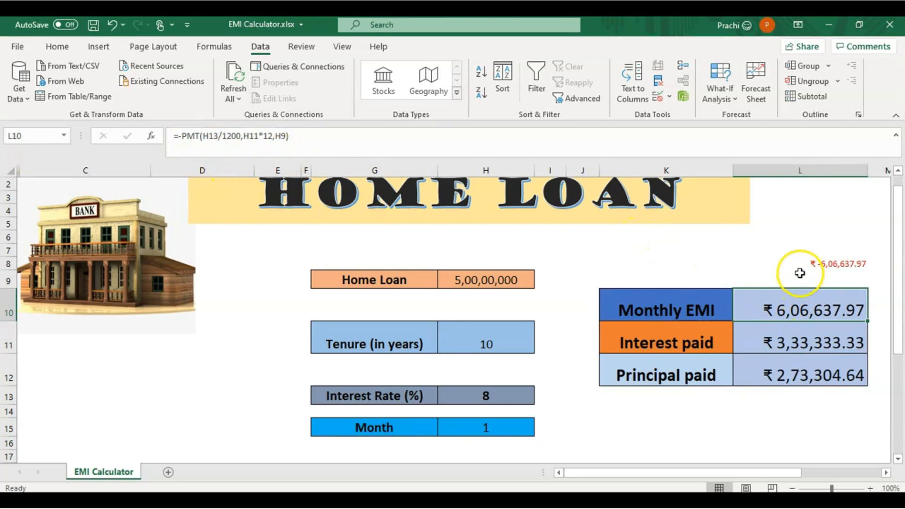
{"action": "left_click", "coordinate": [799, 268]}
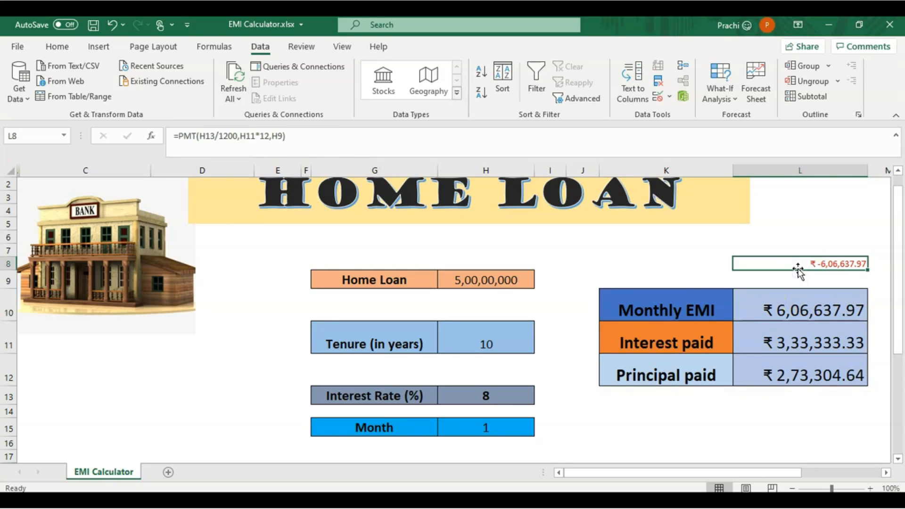
{"action": "left_click", "coordinate": [801, 309]}
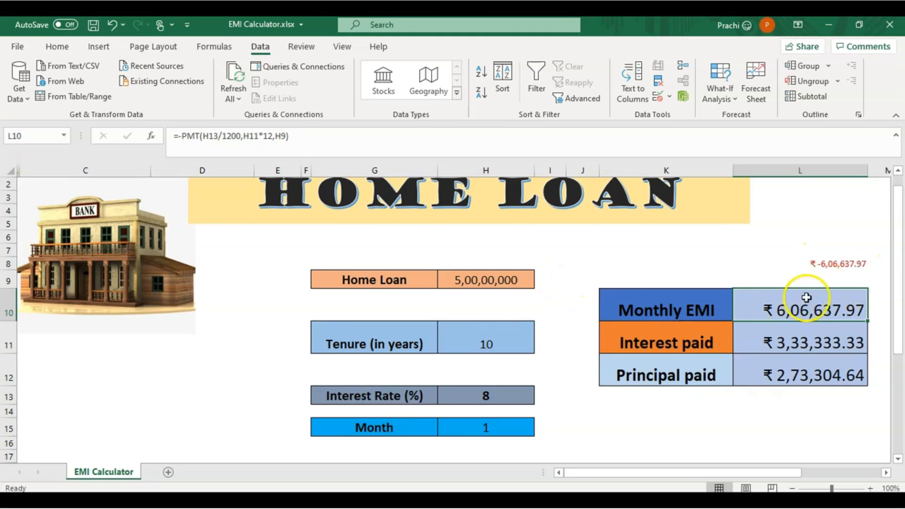
{"action": "left_click", "coordinate": [791, 264]}
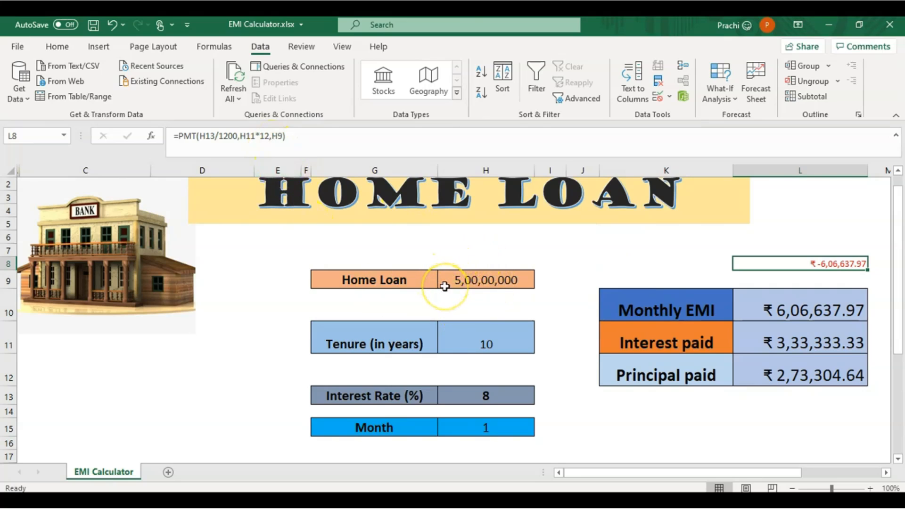
{"action": "left_click", "coordinate": [295, 137]}
{"action": "key", "text": "Return"}
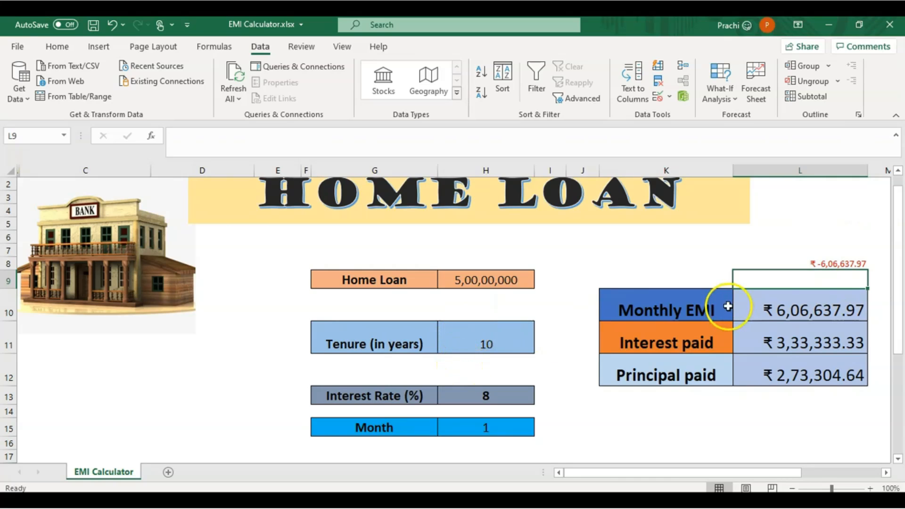
- Examine the interest requirement table, including its Bi-monthly row, for the rate and NPER conversions
{"action": "left_click_drag", "start_coordinate": [896, 300], "coordinate": [901, 417]}
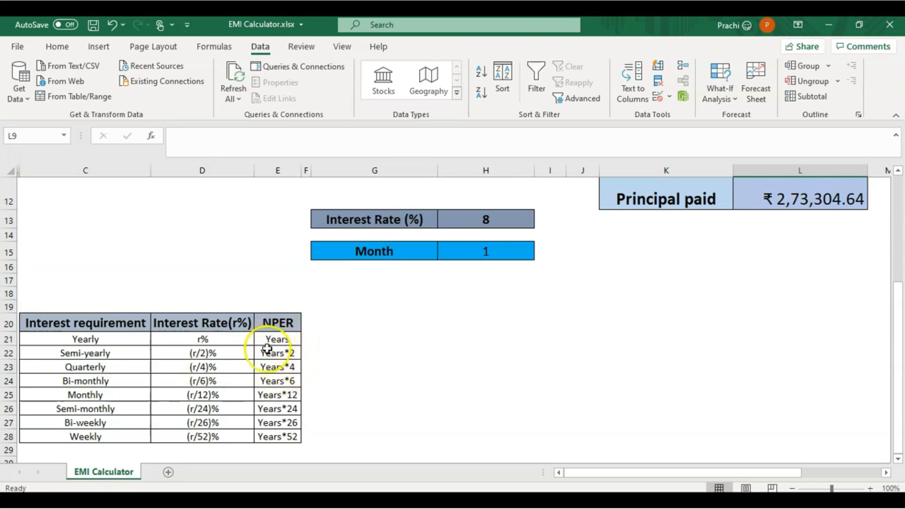
{"action": "left_click", "coordinate": [89, 380]}
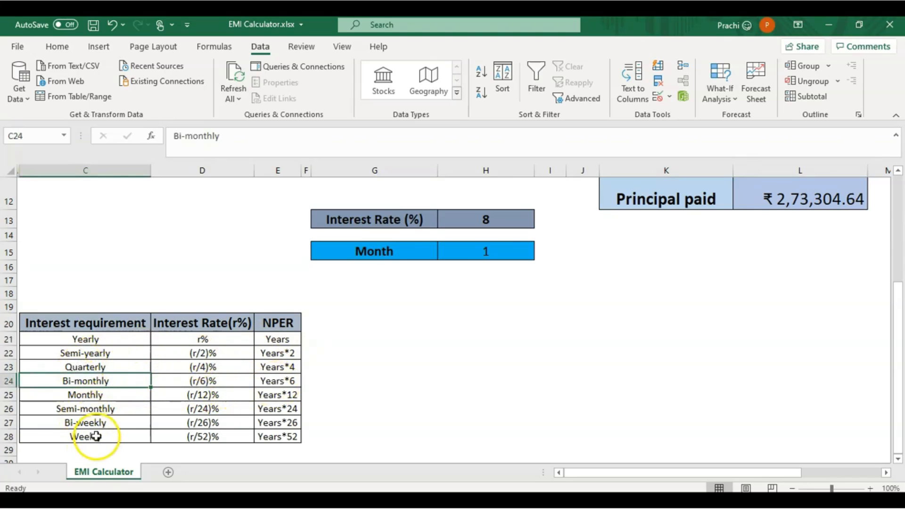
- Review the Monthly row of the interest requirement table and return to the top of the sheet
{"action": "key", "text": "Down"}
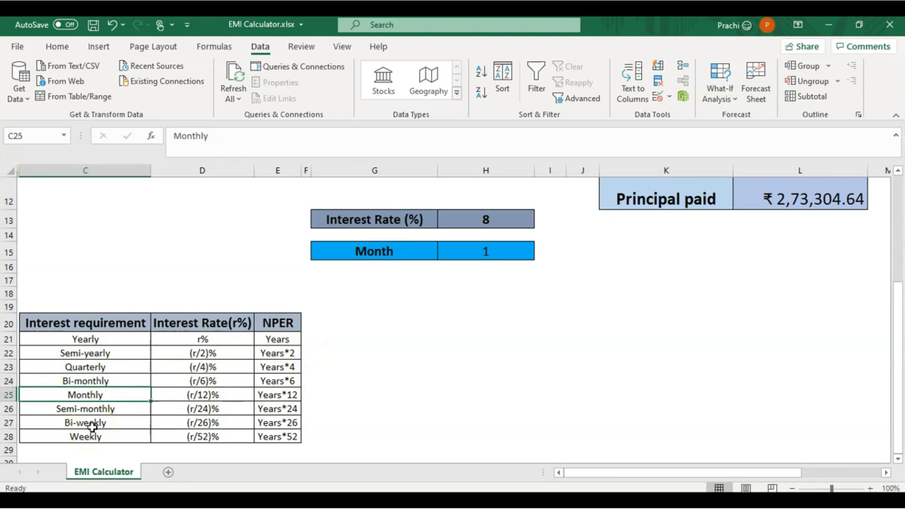
{"action": "left_click", "coordinate": [202, 381]}
{"action": "key", "text": "Right"}
{"action": "key", "text": "Right"}
{"action": "key", "text": "Up"}
{"action": "key", "text": "Up"}
{"action": "key", "text": "Up"}
{"action": "key", "text": "Up"}
{"action": "key", "text": "Up"}
{"action": "key", "text": "Up"}
{"action": "key", "text": "Up"}
{"action": "key", "text": "Up"}
{"action": "key", "text": "Up"}
{"action": "key", "text": "Up"}
{"action": "key", "text": "Up"}
{"action": "key", "text": "Up"}
{"action": "key", "text": "Up"}
{"action": "key", "text": "Up"}
{"action": "key", "text": "Up"}
{"action": "key", "text": "Up"}
{"action": "key", "text": "Up"}
{"action": "key", "text": "Up"}
{"action": "key", "text": "Up"}
{"action": "key", "text": "Up"}
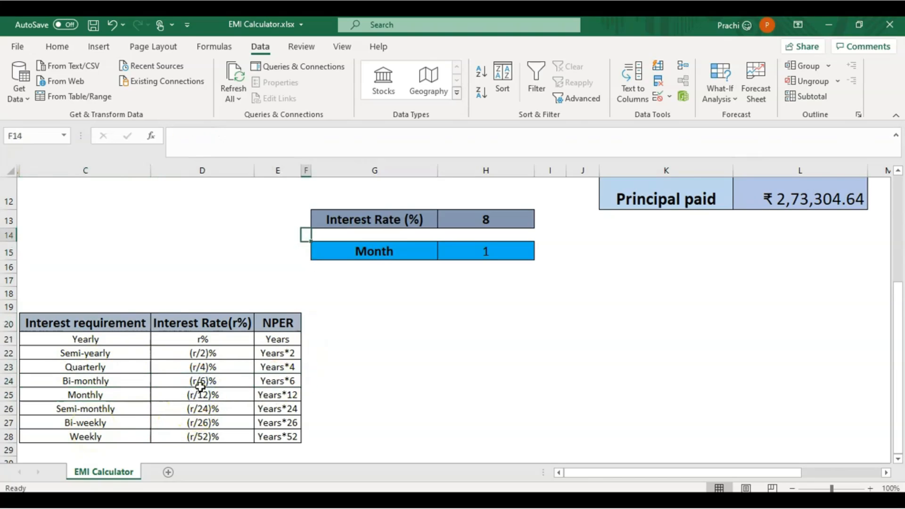
{"action": "key", "text": "Up"}
{"action": "key", "text": "Up"}
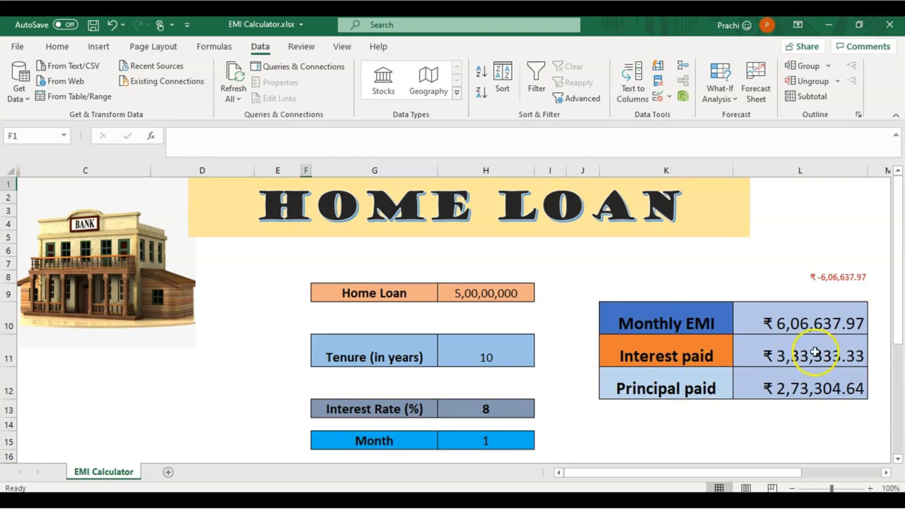
- Enter the formula =IPMT(H13/1200,H15,H11*12,H9) in cell K15 below the results table
{"action": "left_click_drag", "start_coordinate": [898, 313], "coordinate": [898, 347]}
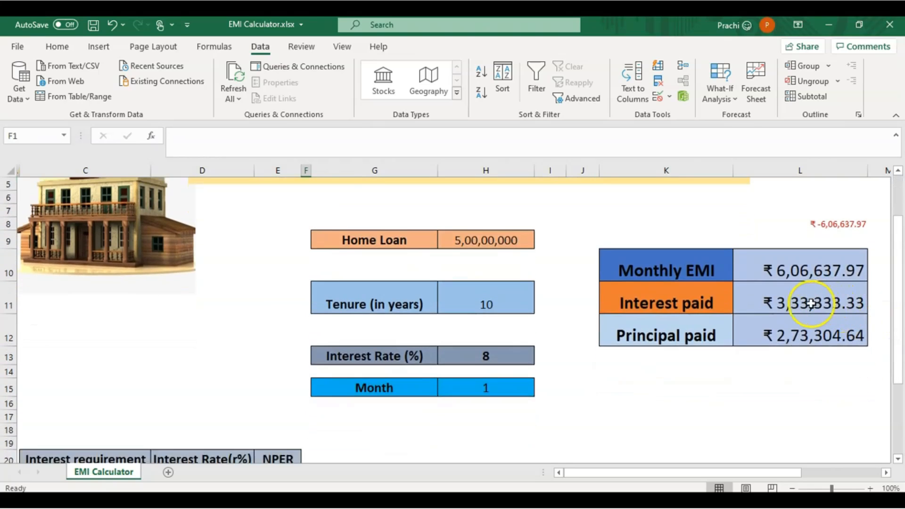
{"action": "left_click", "coordinate": [728, 384]}
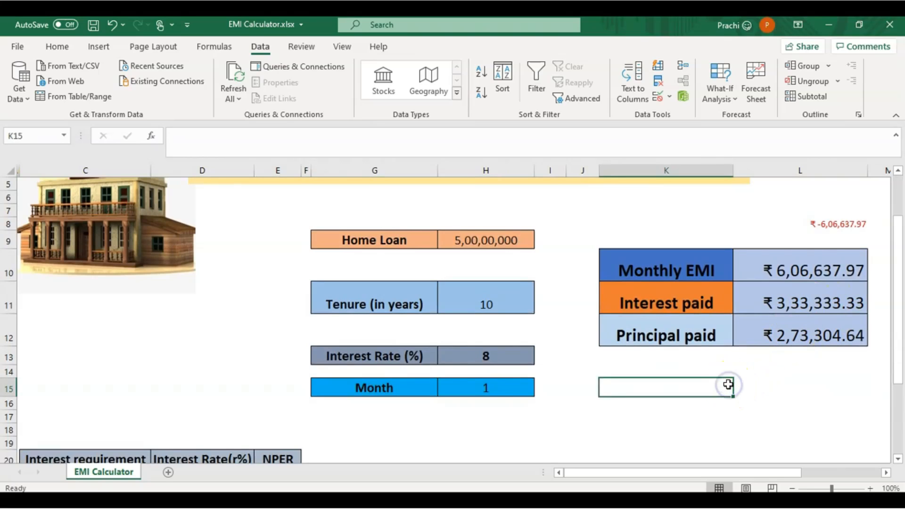
{"action": "type", "text": "="}
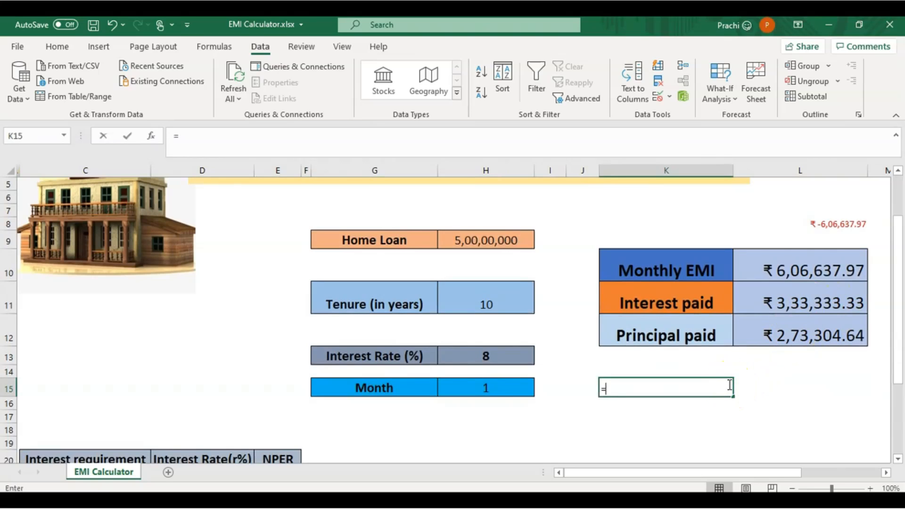
{"action": "type", "text": "ipmt("}
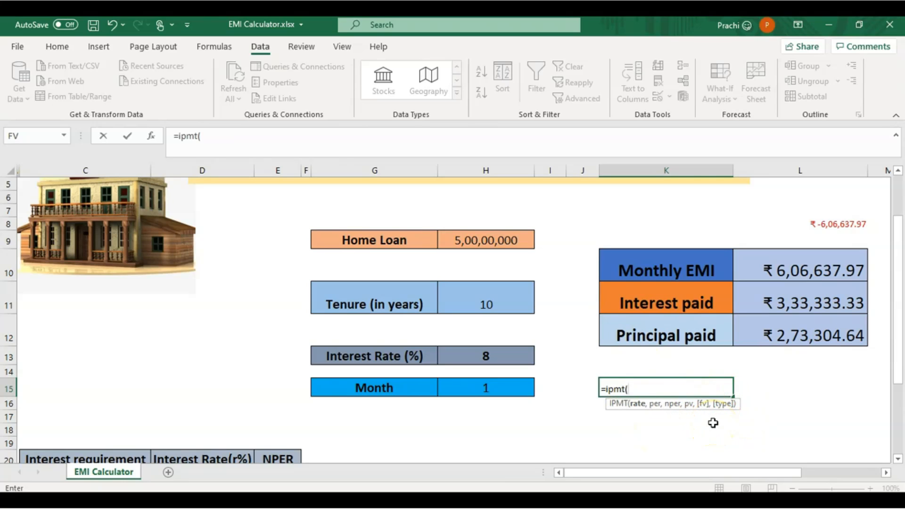
{"action": "left_click", "coordinate": [484, 357]}
{"action": "type", "text": "/1"}
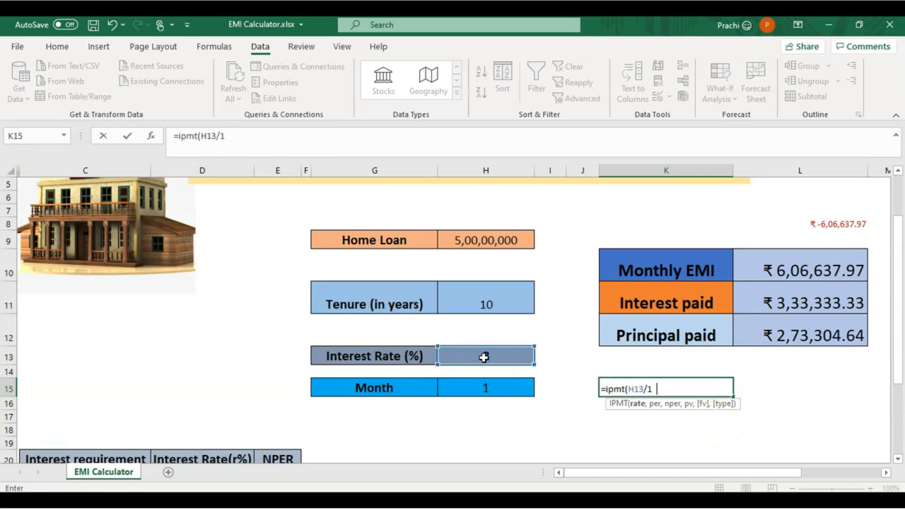
{"action": "type", "text": "200,"}
{"action": "left_click", "coordinate": [505, 389]}
{"action": "type", "text": ","}
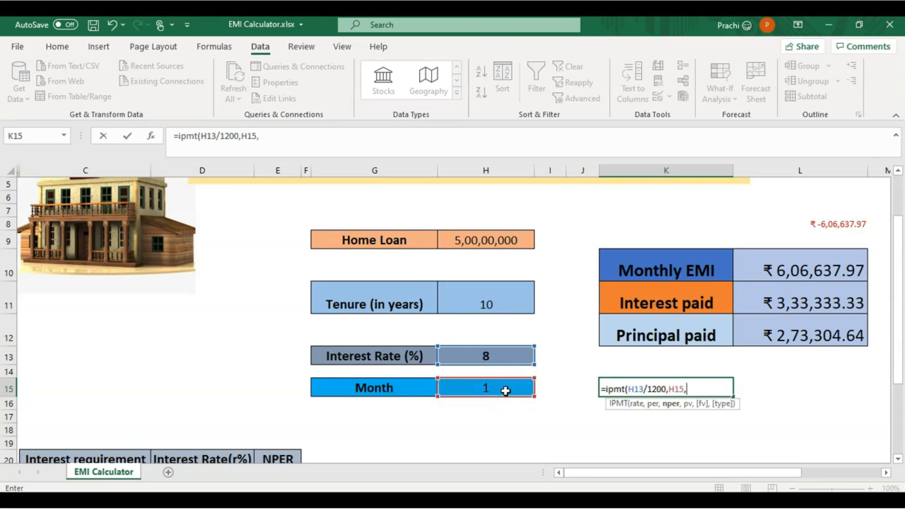
{"action": "left_click", "coordinate": [490, 300]}
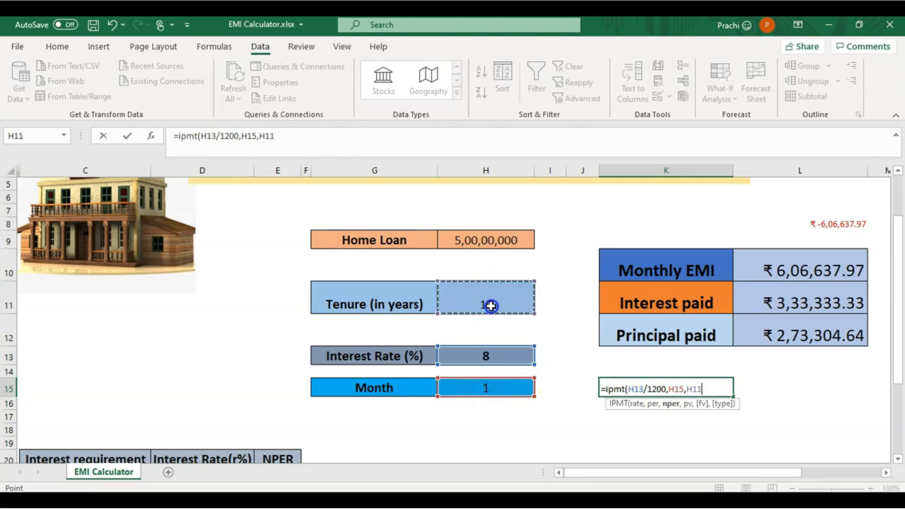
{"action": "type", "text": "*"}
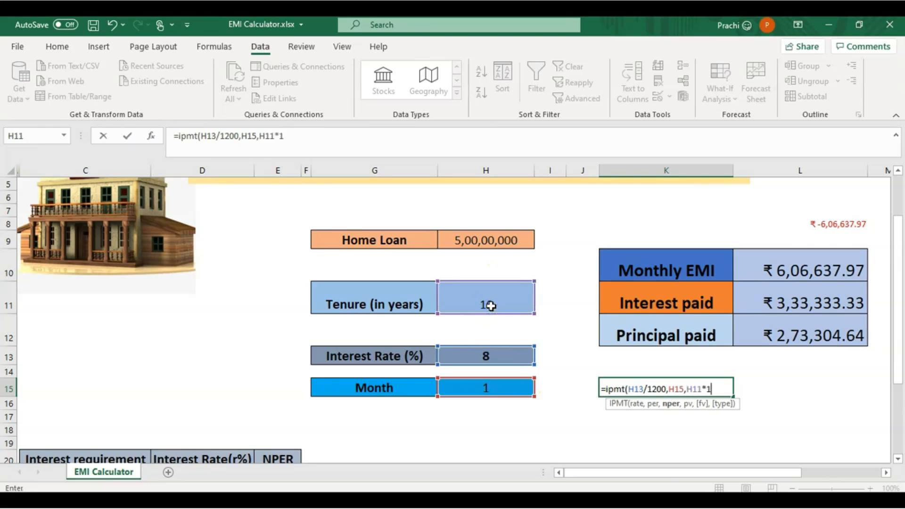
{"action": "type", "text": "12,"}
{"action": "left_click", "coordinate": [504, 241]}
{"action": "type", "text": ")"}
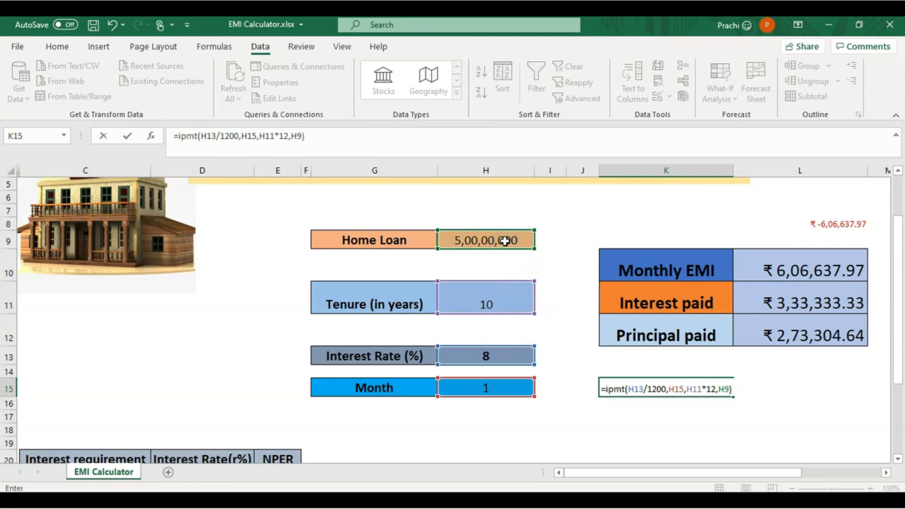
{"action": "key", "text": "Return"}
- Add a minus sign before IPMT in K15 so the formula reads =-IPMT(H13/1200,H15,H11*12,H9)
{"action": "left_click", "coordinate": [666, 386]}
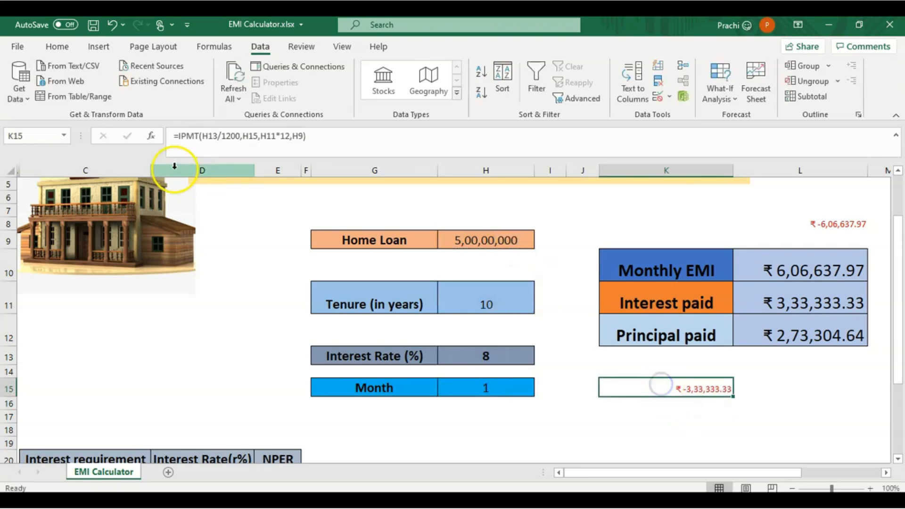
{"action": "left_click", "coordinate": [180, 136]}
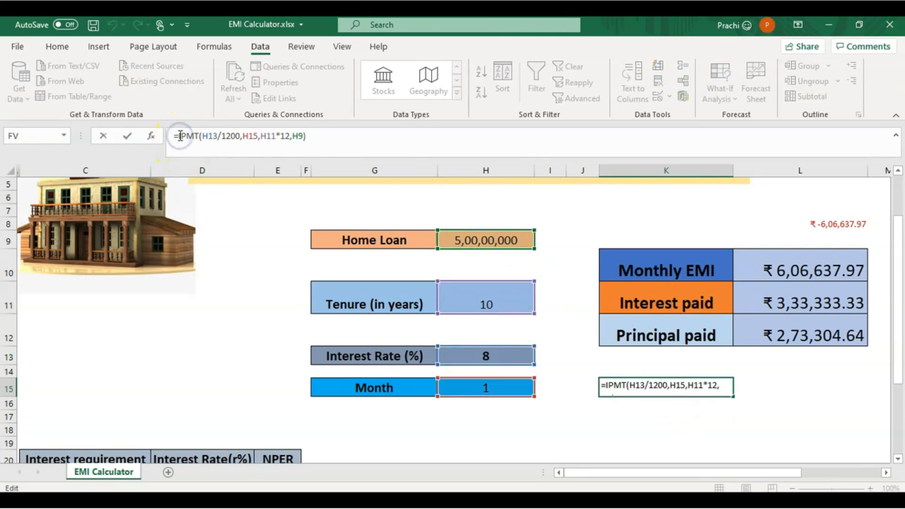
{"action": "type", "text": "-"}
{"action": "left_click", "coordinate": [320, 136]}
{"action": "key", "text": "Return"}
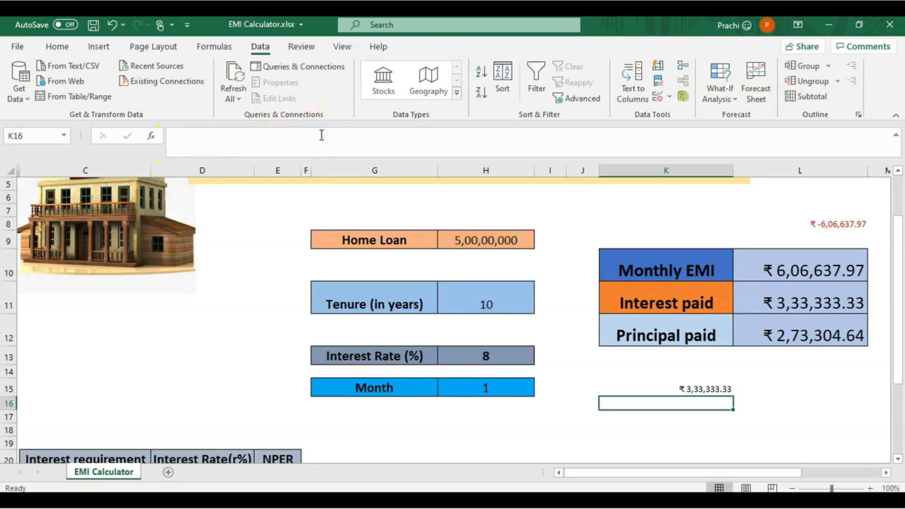
- Move the minus sign in K15 from the function to the loan amount, making it =IPMT(H13/1200,H15,H11*12,-H9)
{"action": "left_click", "coordinate": [721, 389]}
{"action": "left_click", "coordinate": [182, 136]}
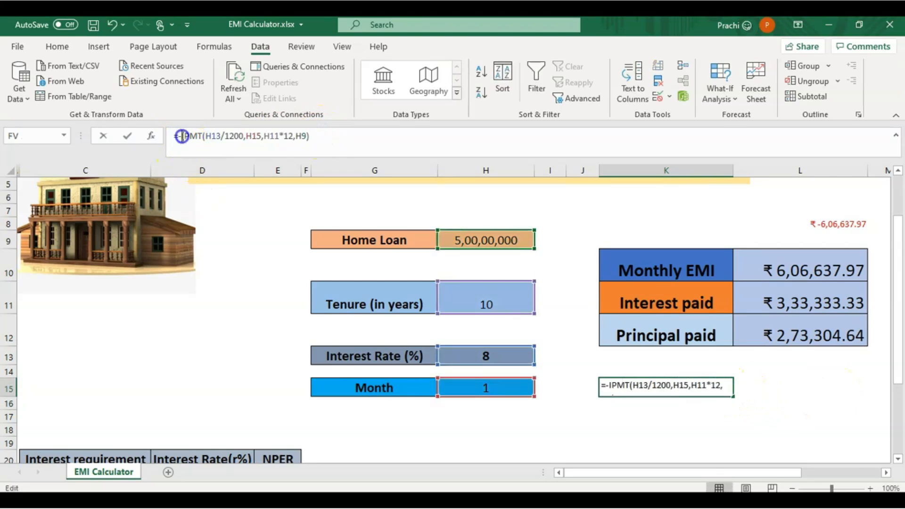
{"action": "key", "text": "BackSpace"}
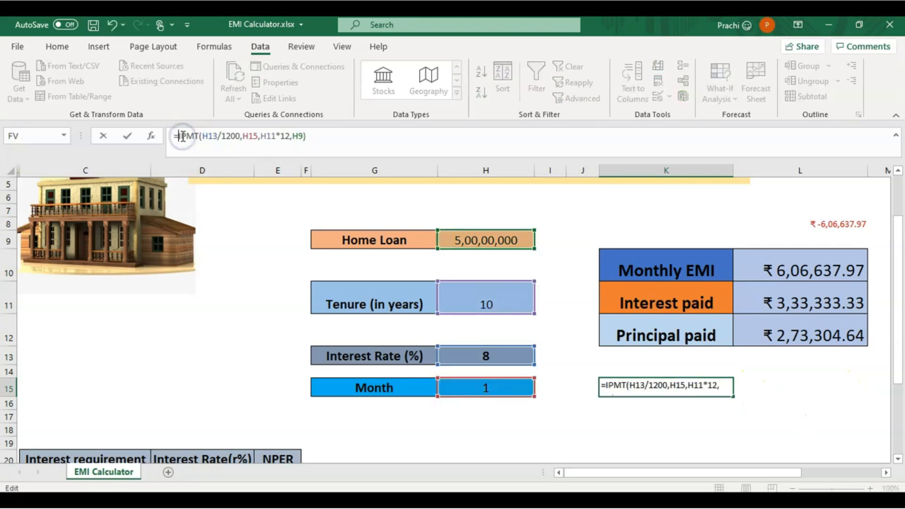
{"action": "left_click", "coordinate": [292, 136]}
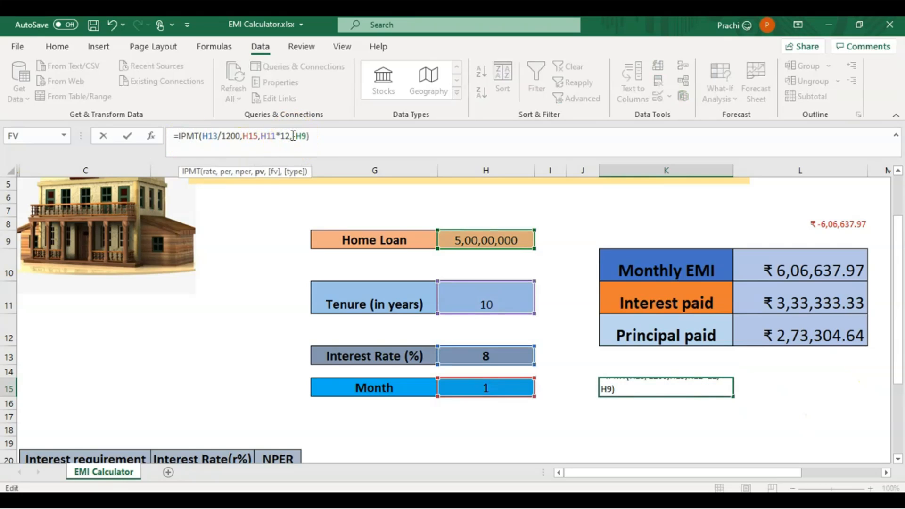
{"action": "type", "text": "-"}
{"action": "key", "text": "Return"}
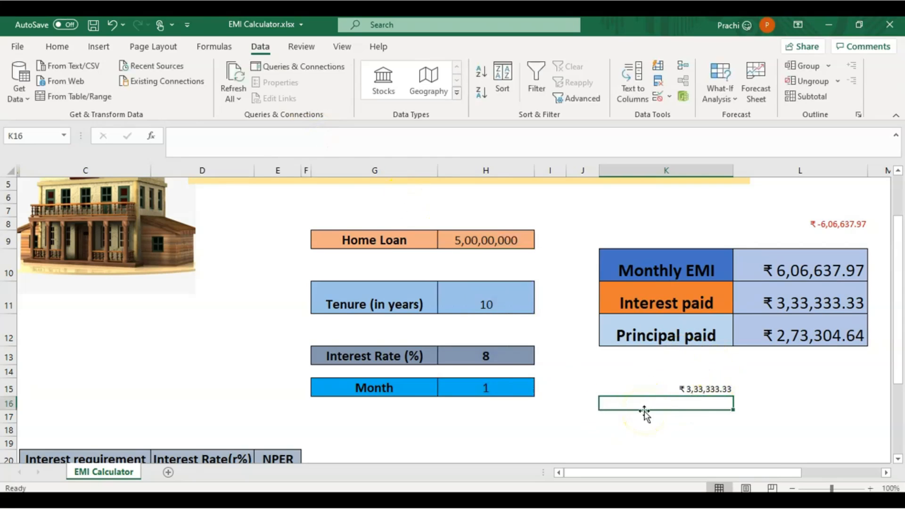
- Set the Month in H15 to 121 to test the tenure check in the Interest paid formula
{"action": "left_click", "coordinate": [766, 306]}
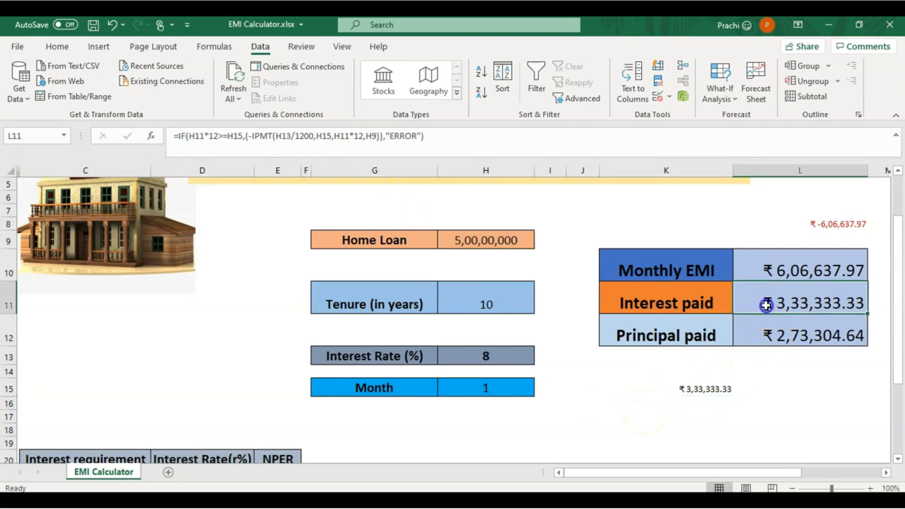
{"action": "left_click", "coordinate": [464, 386]}
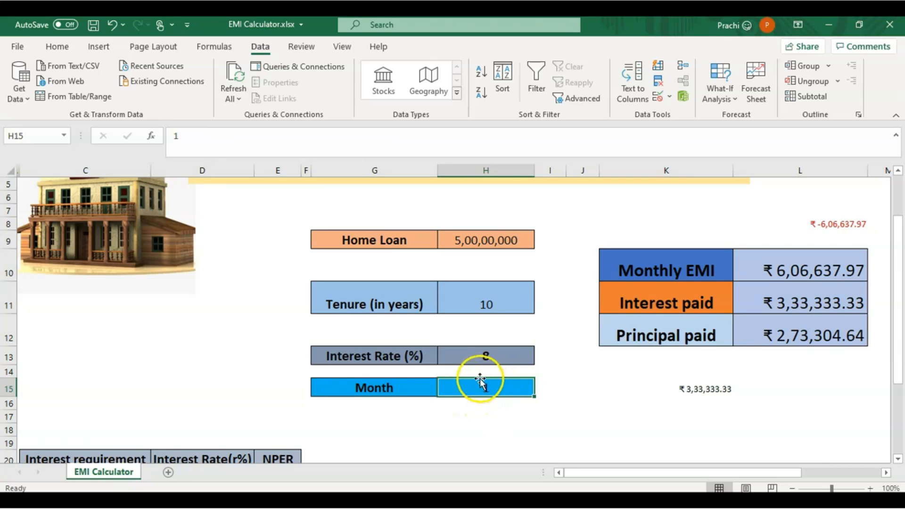
{"action": "double_click", "coordinate": [487, 386]}
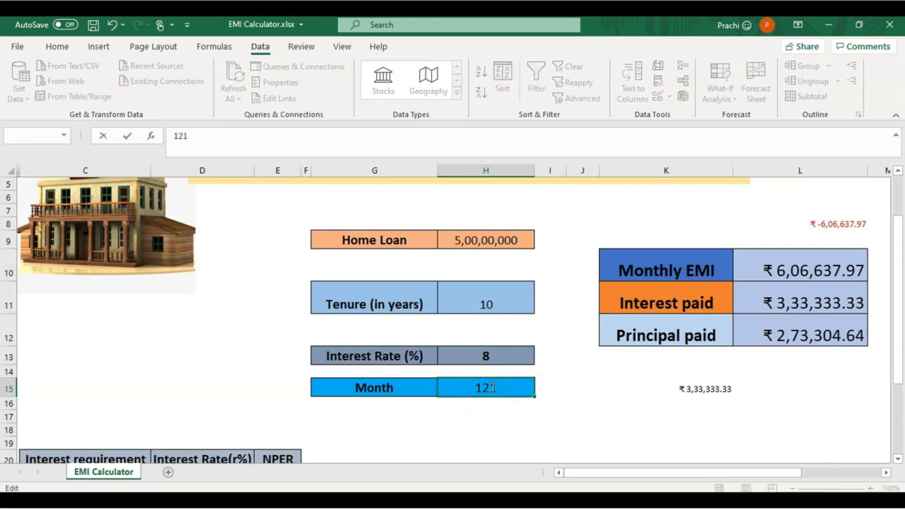
{"action": "key", "text": "Return"}
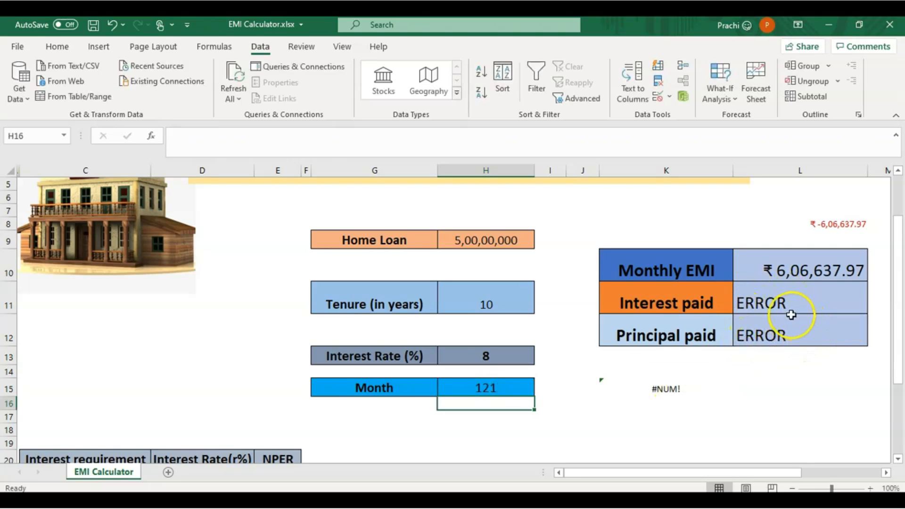
{"action": "left_click", "coordinate": [770, 303]}
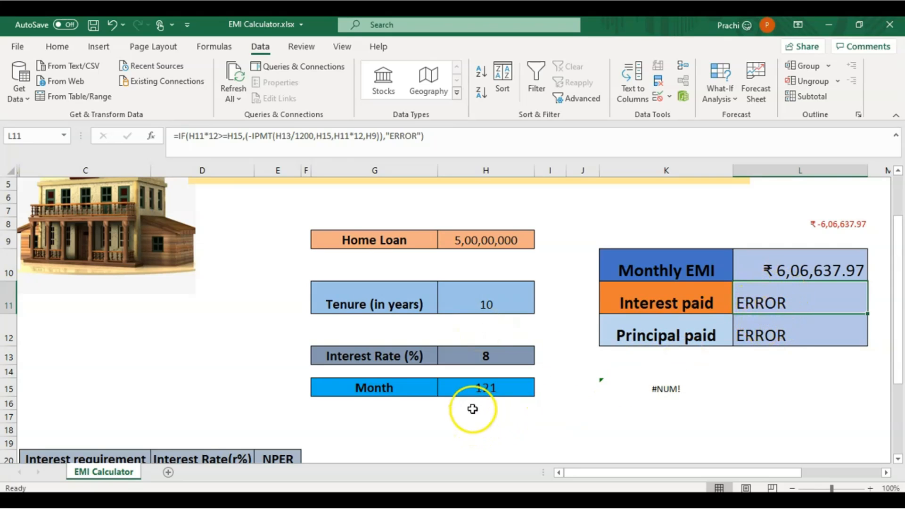
- Change the Month in H15 to 120
{"action": "left_click", "coordinate": [471, 390]}
{"action": "type", "text": "12"}
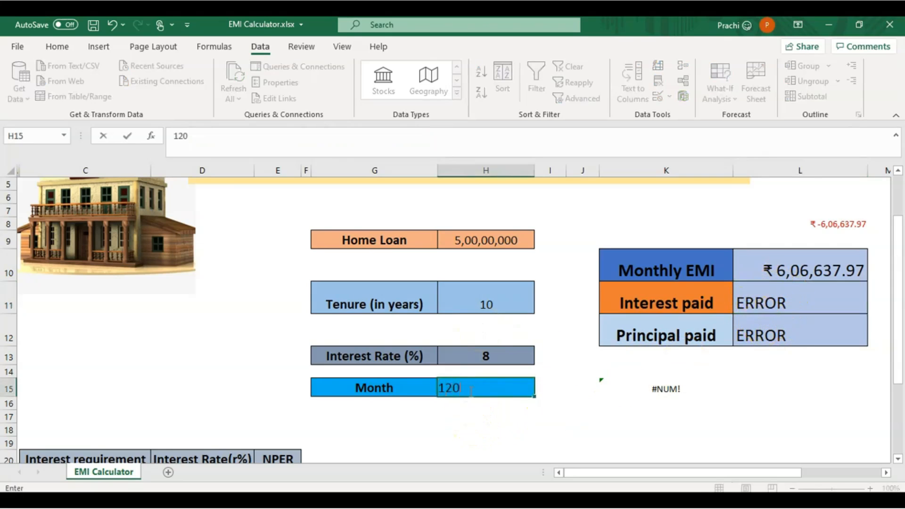
{"action": "key", "text": "Return"}
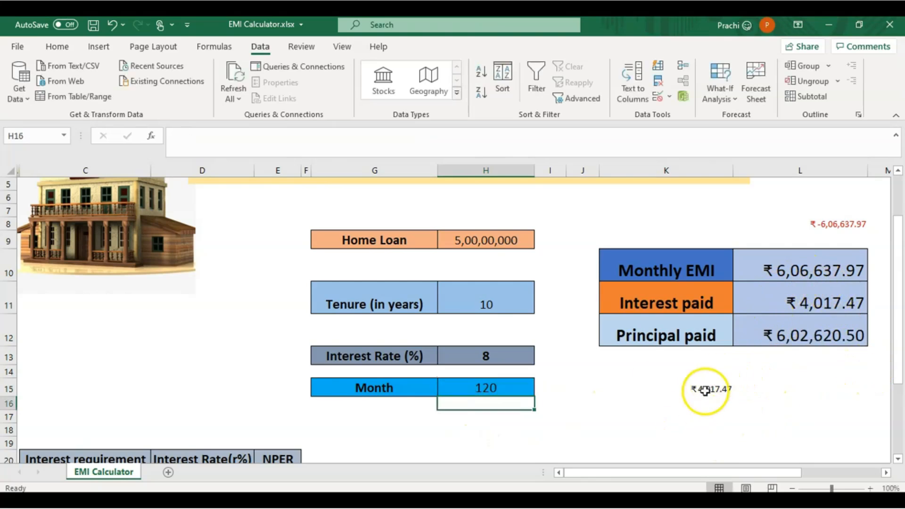
- Enter 121 as the Month again and compare the plain IPMT cell K15 with the IF formula in L11
{"action": "left_click", "coordinate": [525, 392]}
{"action": "key", "text": "Delete"}
{"action": "type", "text": "121"}
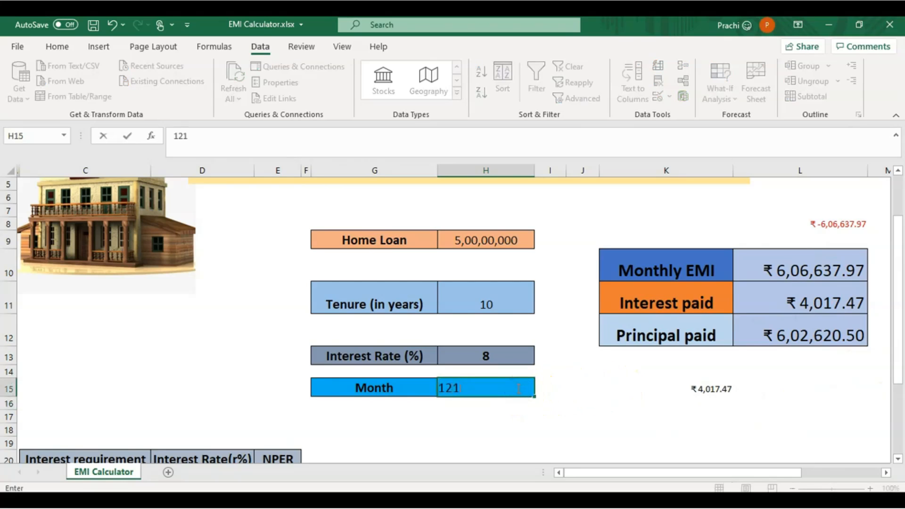
{"action": "key", "text": "Return"}
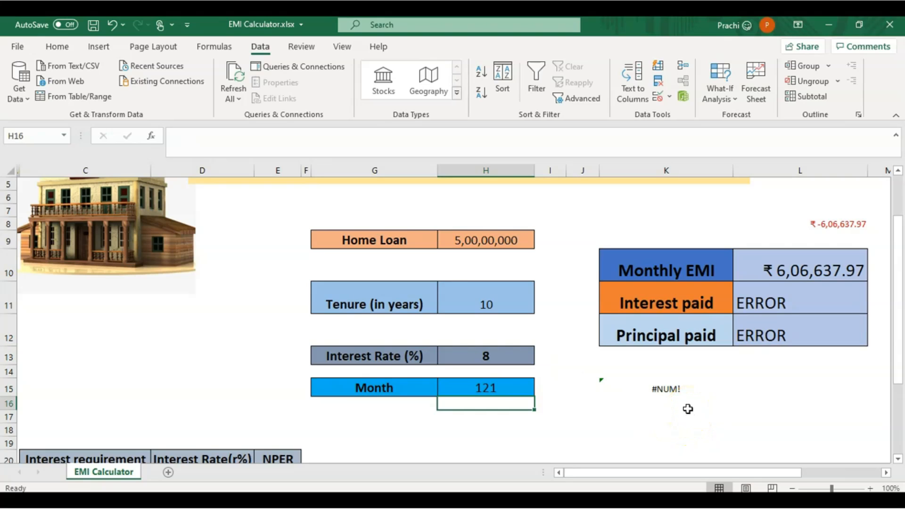
{"action": "left_click", "coordinate": [756, 292]}
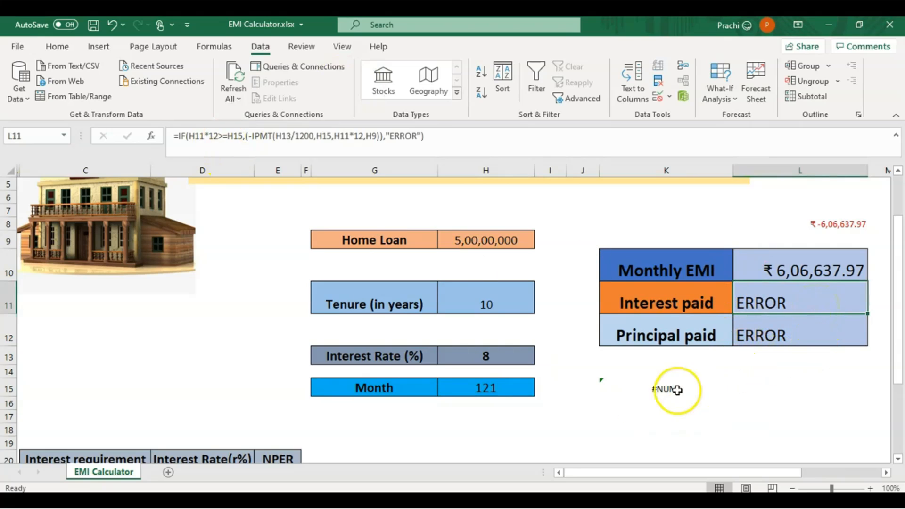
- Set the Month in H15 back to 120, the last month of the tenure
{"action": "double_click", "coordinate": [476, 390]}
{"action": "type", "text": "120"}
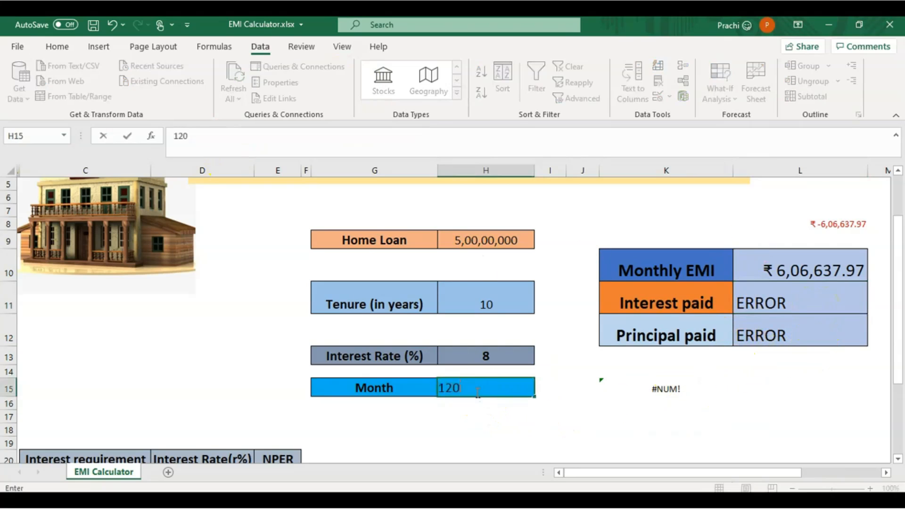
{"action": "key", "text": "Return"}
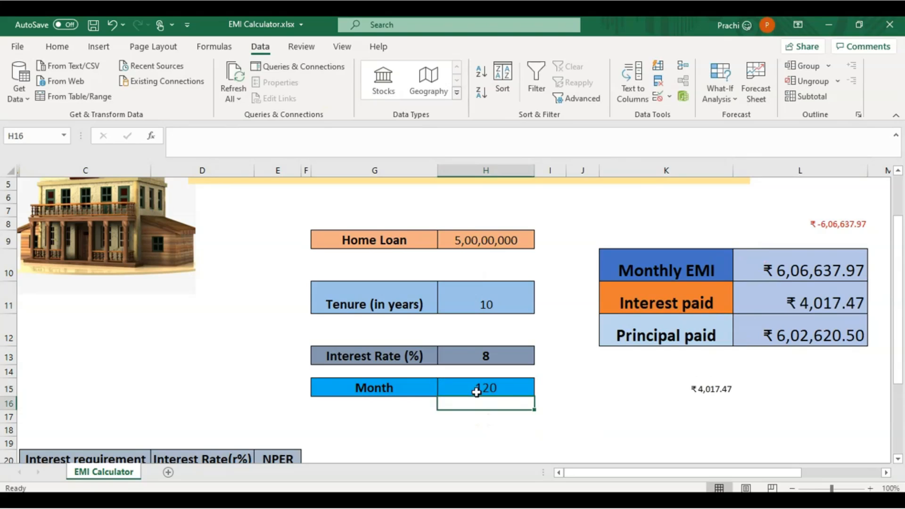
- Review the Principal paid formula in L12 and enter =PPMT(H13/1200,H15,H11*12,H9) in K17
{"action": "left_click", "coordinate": [803, 333]}
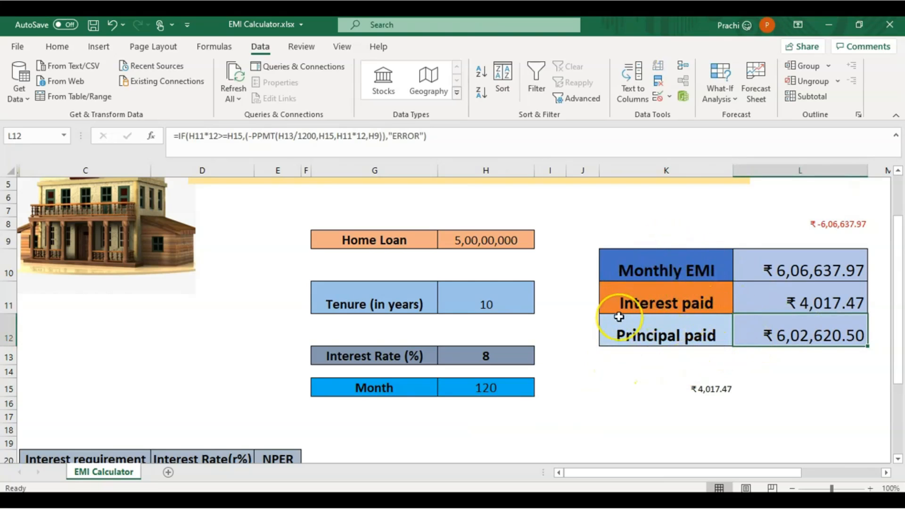
{"action": "left_click", "coordinate": [699, 415]}
{"action": "type", "text": "=ppmt("}
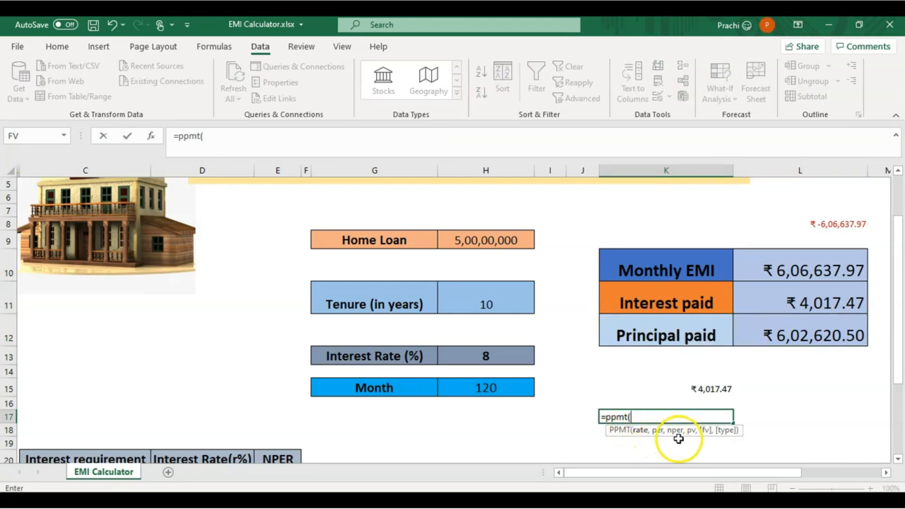
{"action": "left_click", "coordinate": [492, 352]}
{"action": "type", "text": "/1200,"}
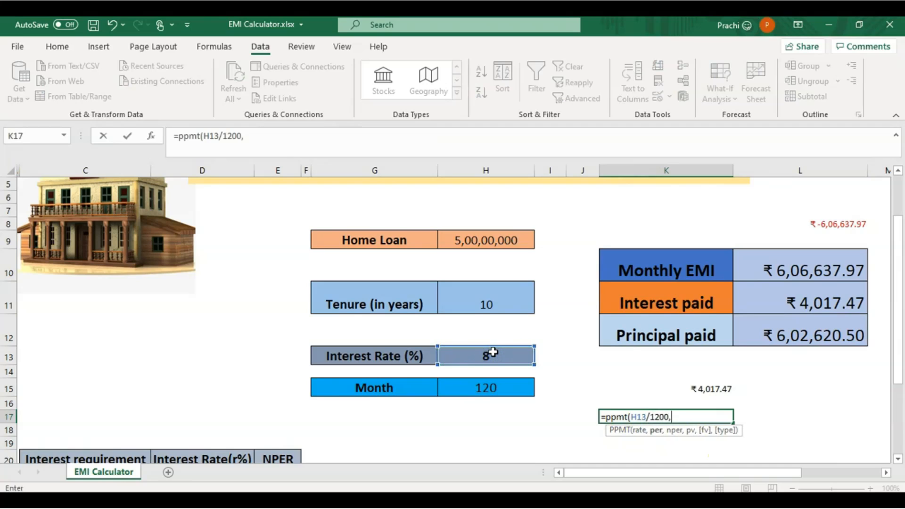
{"action": "left_click", "coordinate": [484, 389]}
{"action": "type", "text": ","}
{"action": "left_click", "coordinate": [485, 288]}
{"action": "type", "text": "*"}
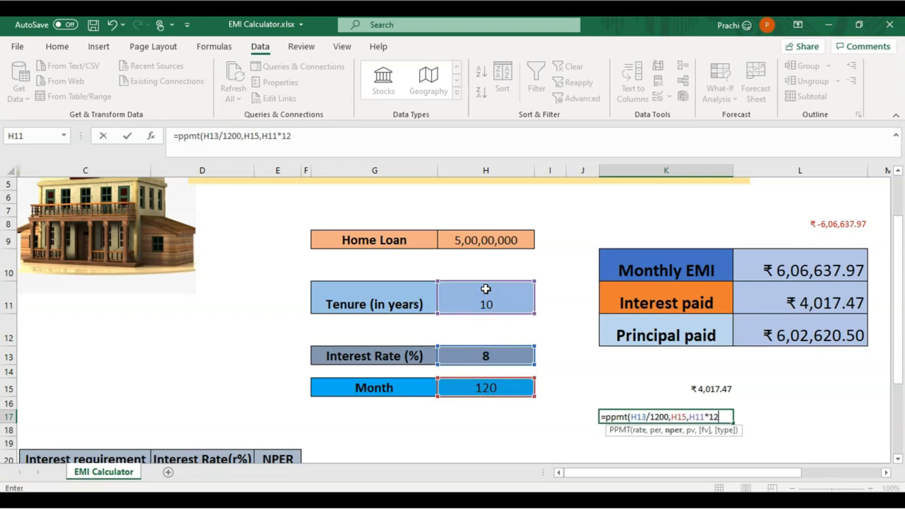
{"action": "type", "text": "12,"}
{"action": "left_click", "coordinate": [511, 241]}
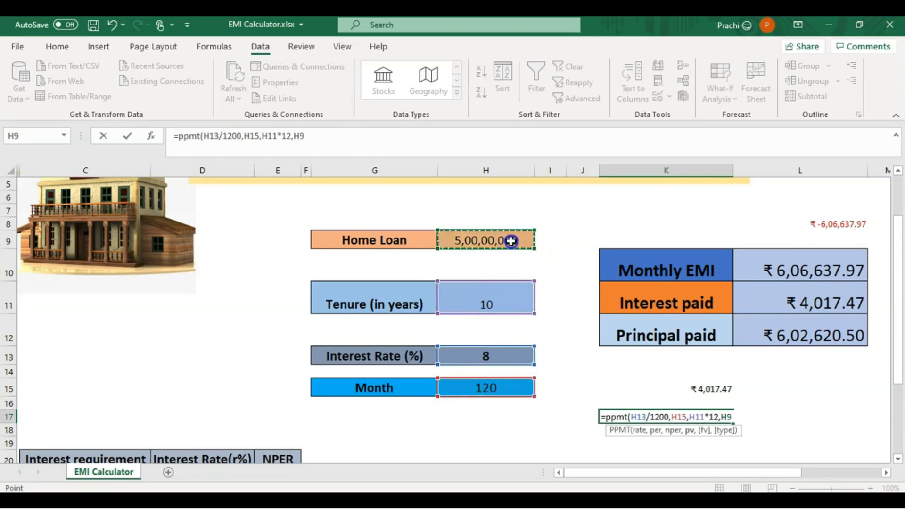
{"action": "key", "text": "Return"}
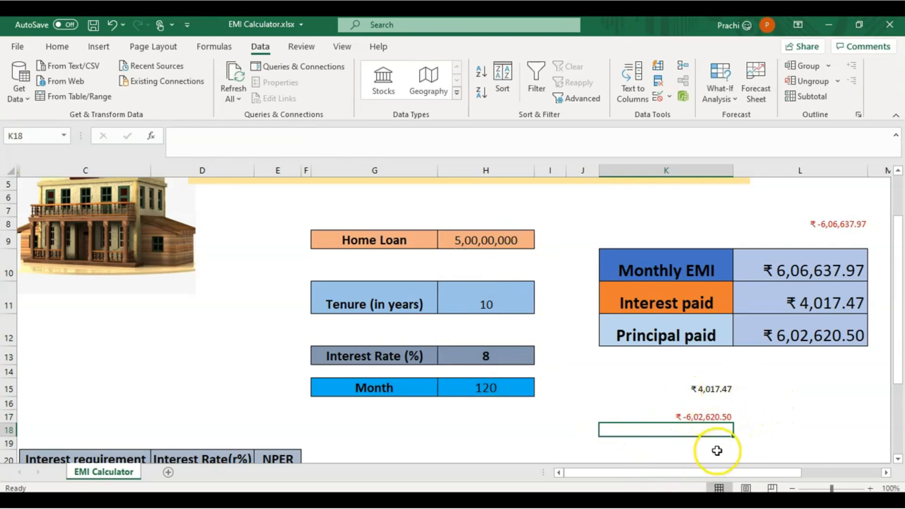
- Add a minus sign before PPMT in the K17 formula to reverse the sign of the principal
{"action": "left_click", "coordinate": [701, 413]}
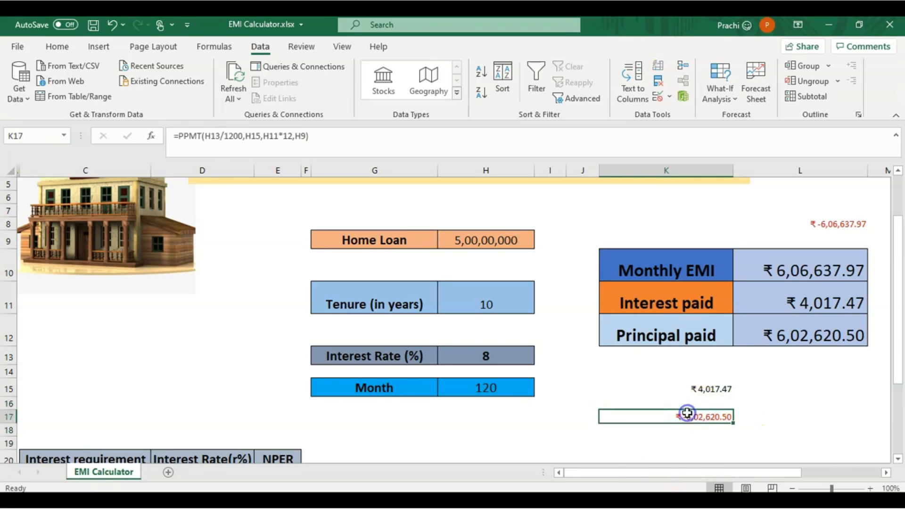
{"action": "left_click", "coordinate": [180, 136]}
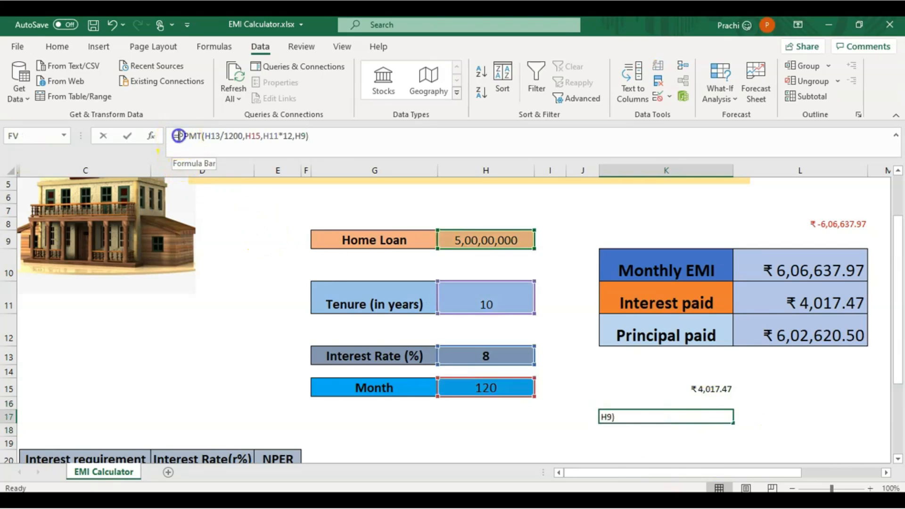
{"action": "type", "text": "-"}
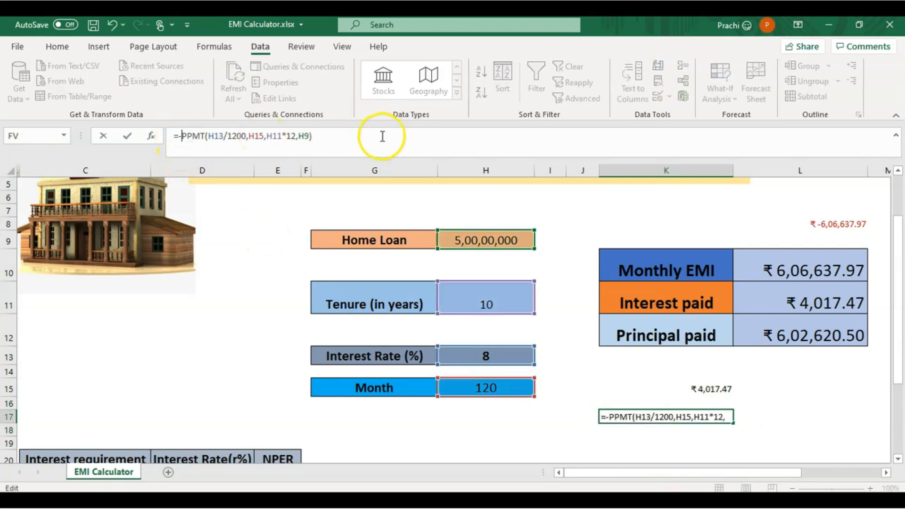
{"action": "key", "text": "Return"}
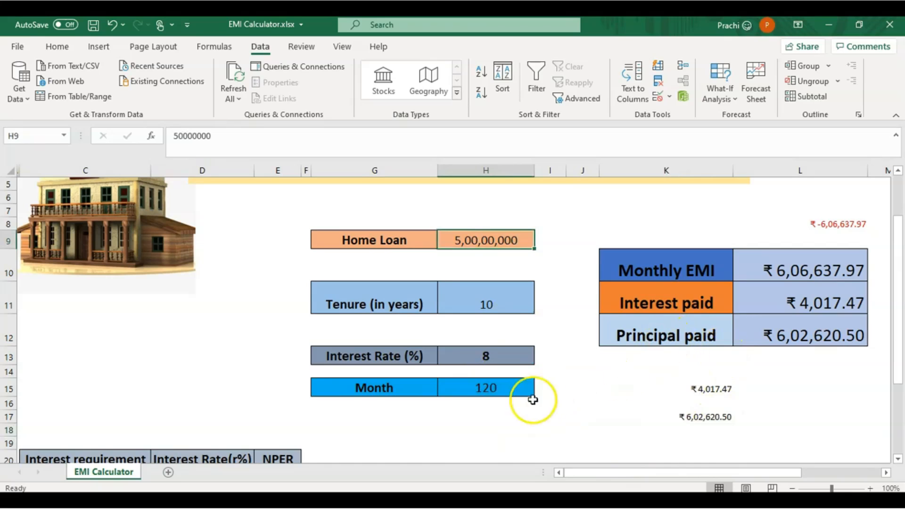
- Set the Month in H15 to 121 and compare the plain formulas in K15 and K17 with the IF formula in L11
{"action": "left_click", "coordinate": [459, 392]}
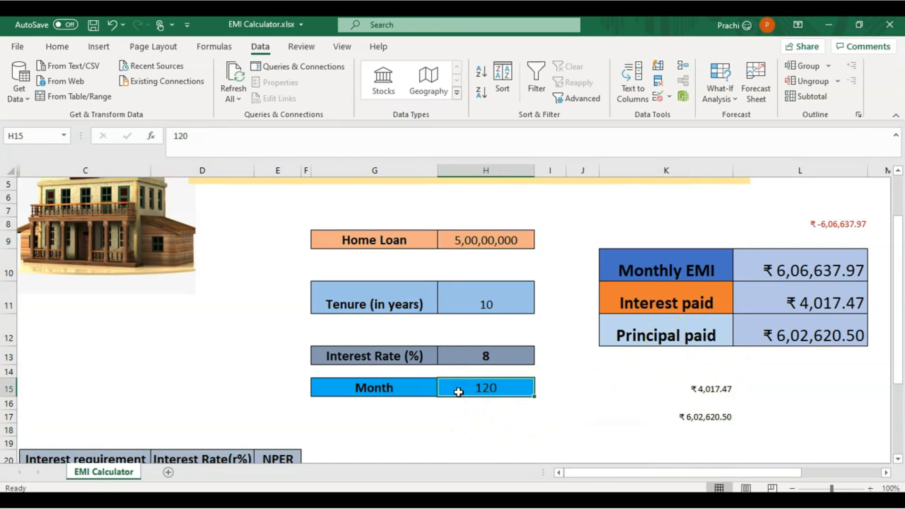
{"action": "key", "text": "BackSpace"}
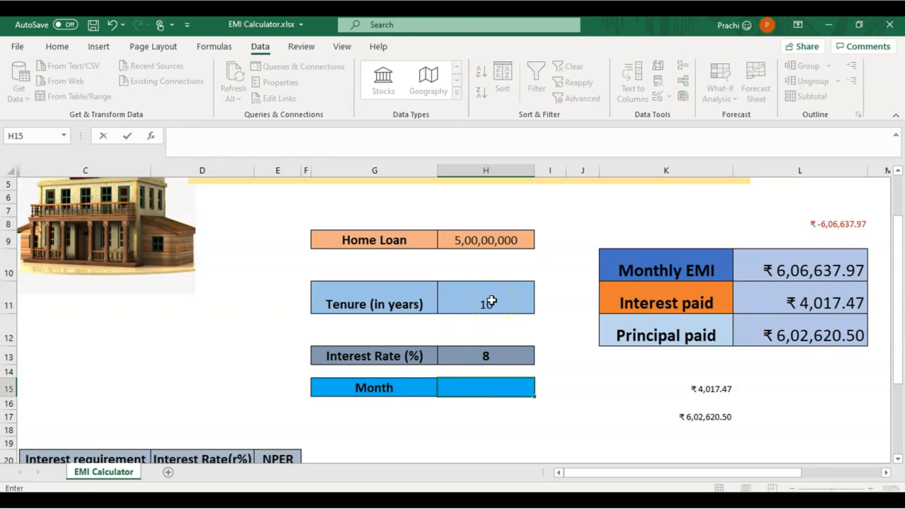
{"action": "key", "text": "Return"}
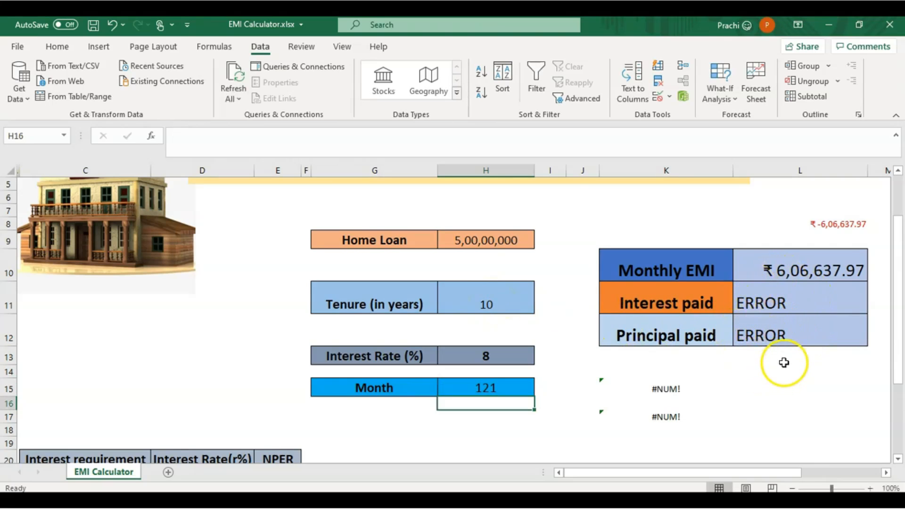
{"action": "key", "text": "Up"}
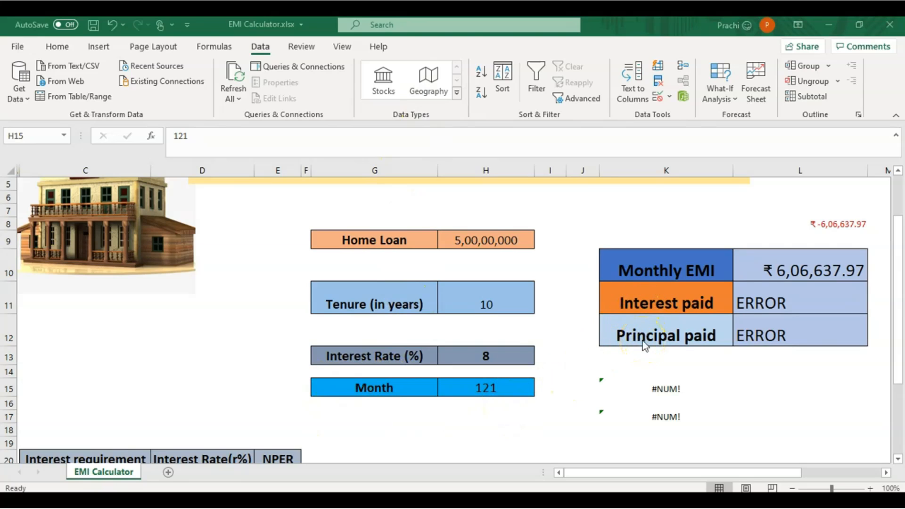
{"action": "left_click", "coordinate": [768, 297]}
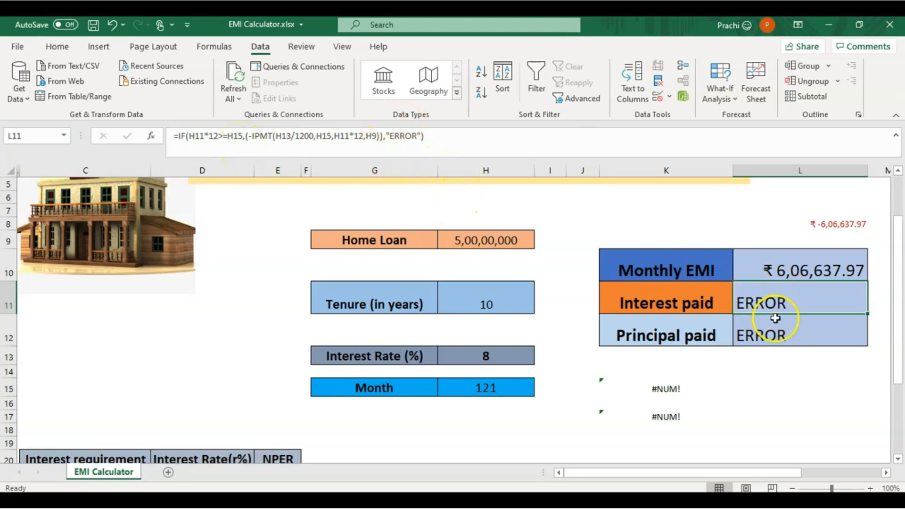
- Change the Month in H15 to 120 and check the Interest paid and Principal paid results
{"action": "left_click", "coordinate": [497, 391]}
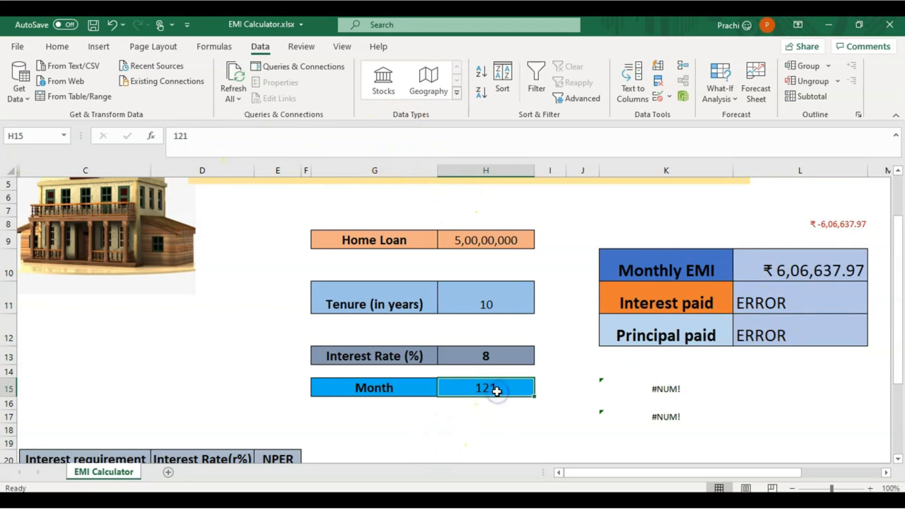
{"action": "key", "text": "BackSpace"}
{"action": "type", "text": "120"}
{"action": "key", "text": "Tab"}
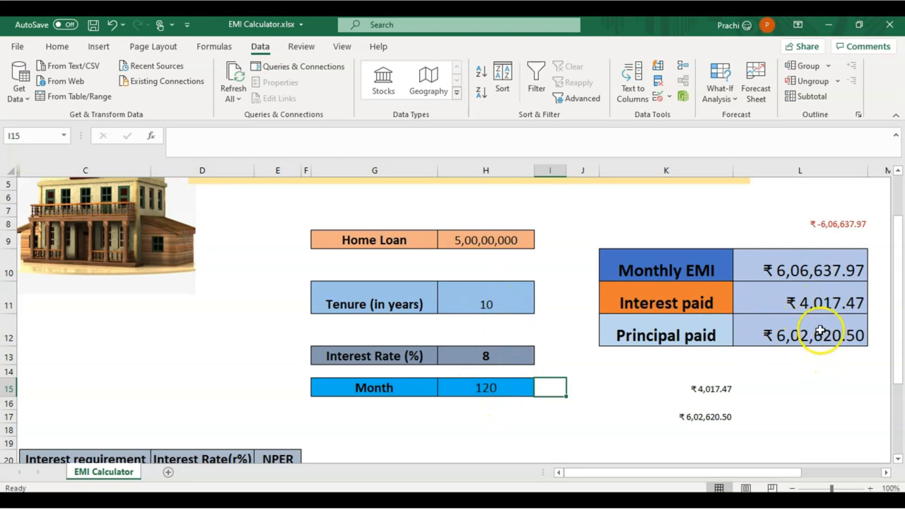
- Set the Month in H15 to 122 to test the tenure check in both IF formulas
{"action": "left_click", "coordinate": [495, 391]}
{"action": "type", "text": "122"}
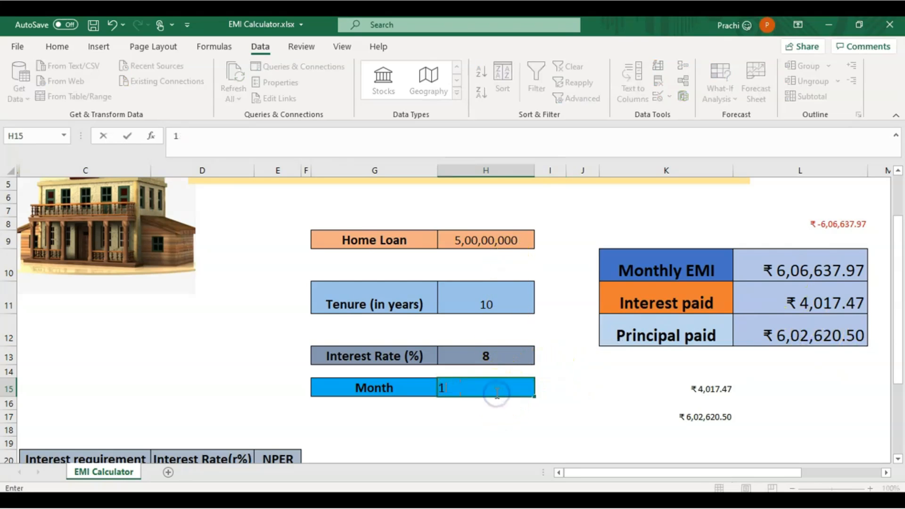
{"action": "key", "text": "Return"}
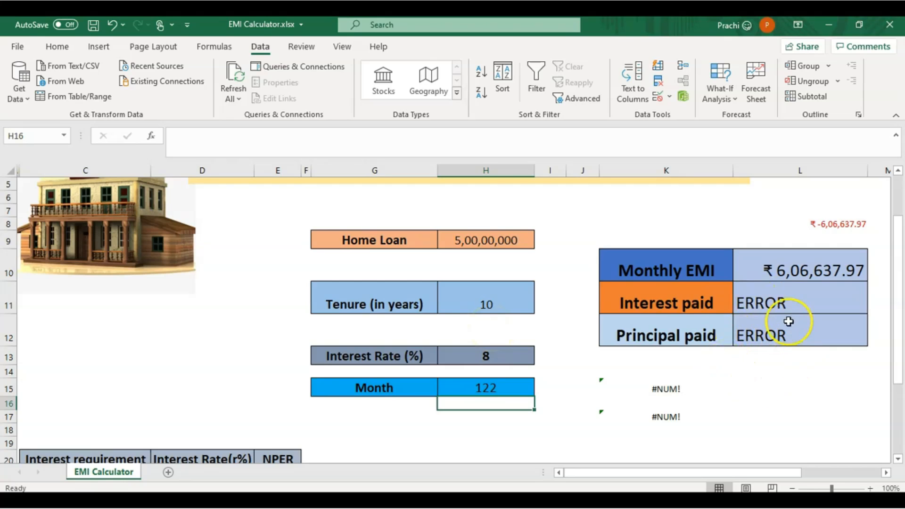
- Try to set the Home Loan amount in H9 to 60000000 to test its allowed range
{"action": "left_click", "coordinate": [500, 239]}
{"action": "key", "text": "BackSpace"}
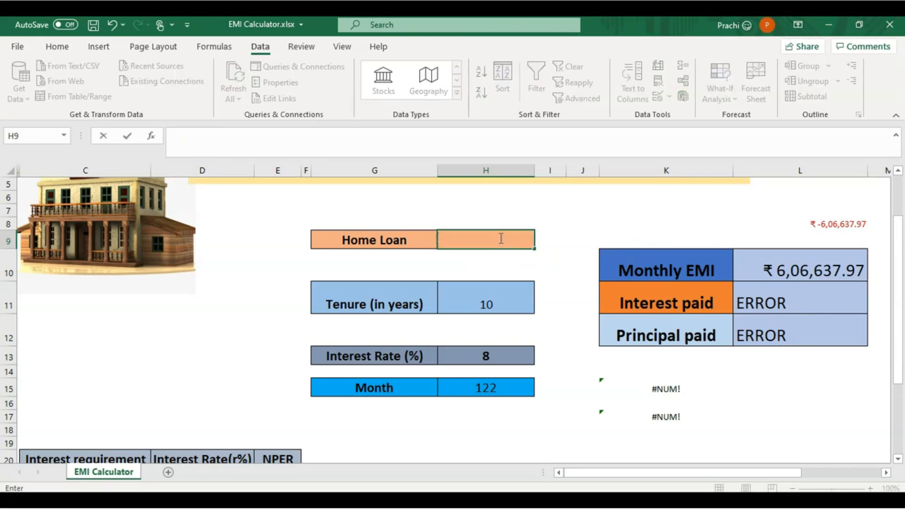
{"action": "type", "text": "60000000"}
{"action": "key", "text": "Return"}
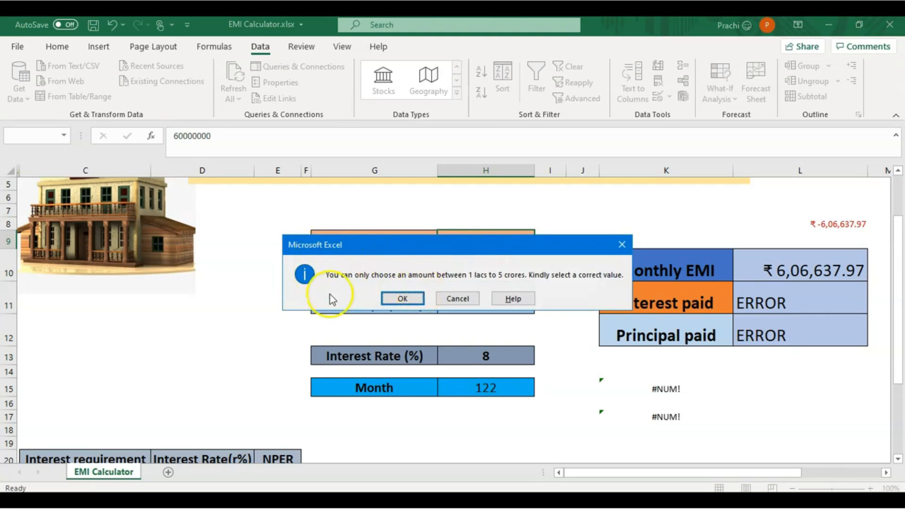
{"action": "left_click", "coordinate": [620, 246]}
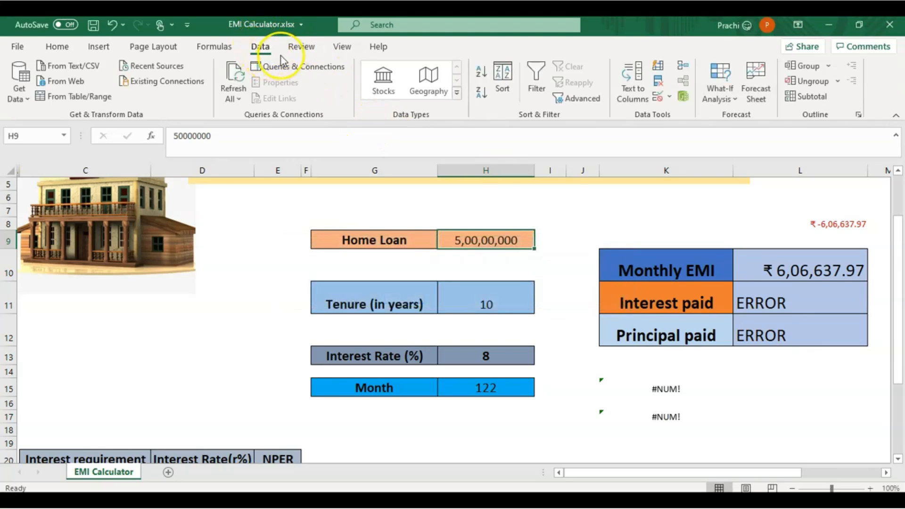
- Examine the Data Validation settings of the Home Loan cell H9, including its allowed type and limits, without changing them
{"action": "left_click", "coordinate": [658, 98]}
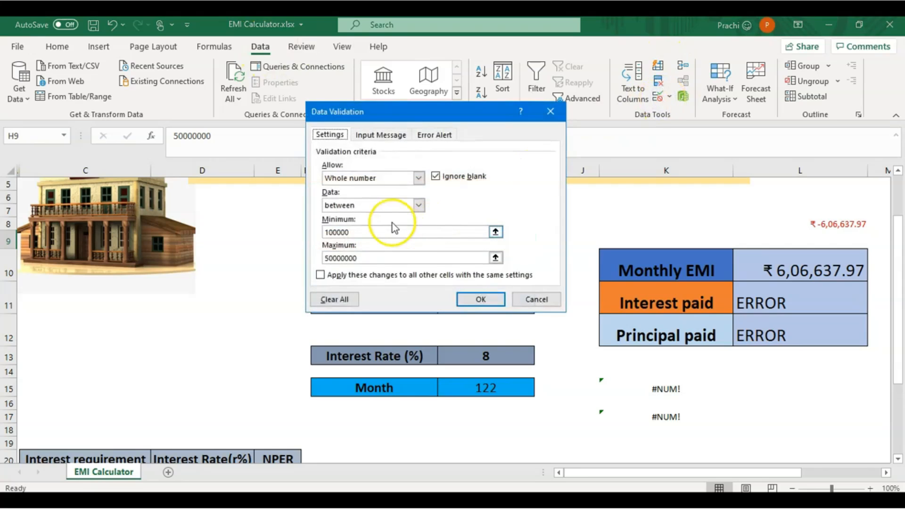
{"action": "left_click_drag", "start_coordinate": [466, 113], "coordinate": [545, 102]}
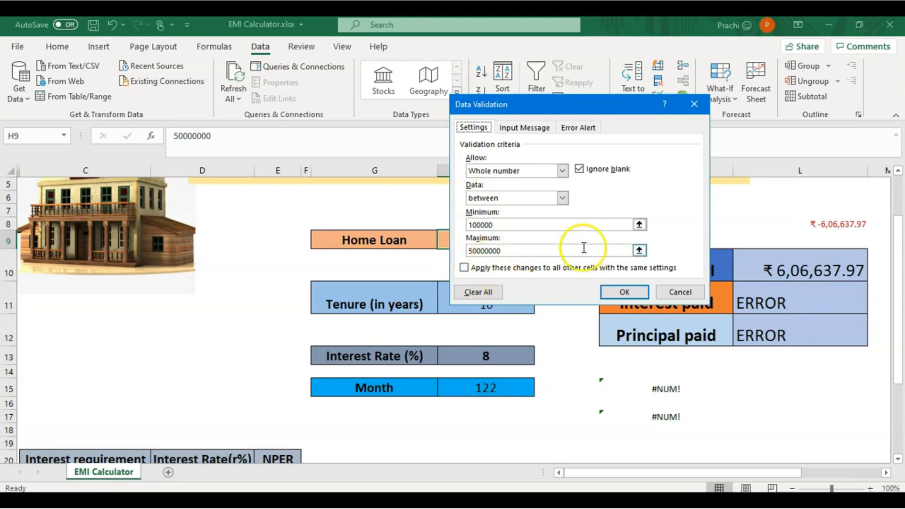
{"action": "left_click", "coordinate": [707, 107]}
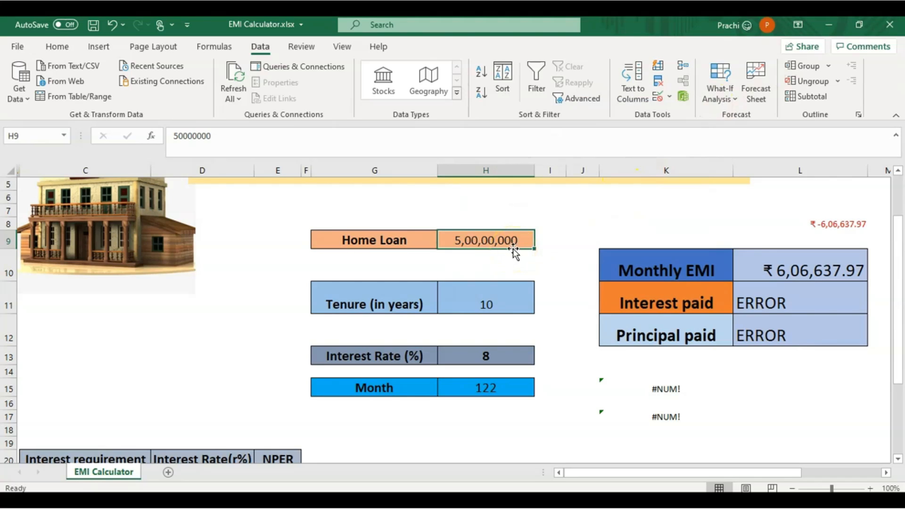
{"action": "key", "text": "alt+Tab"}
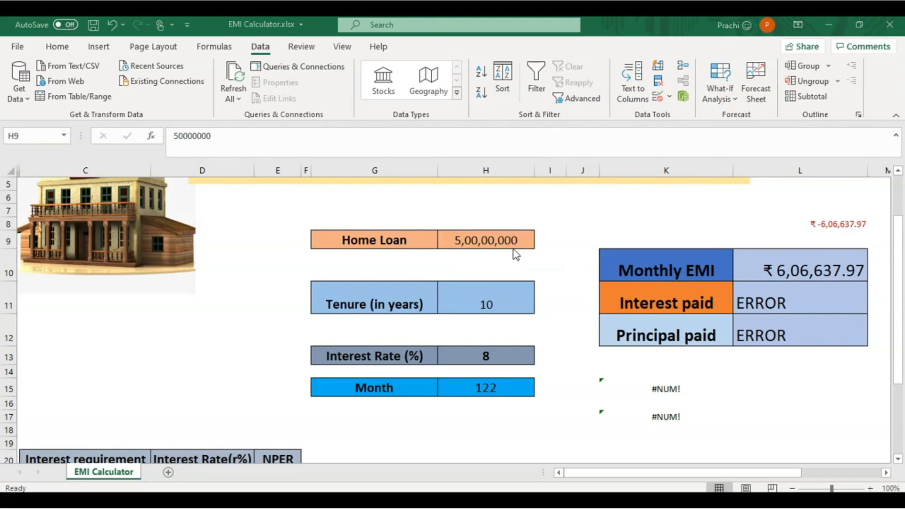